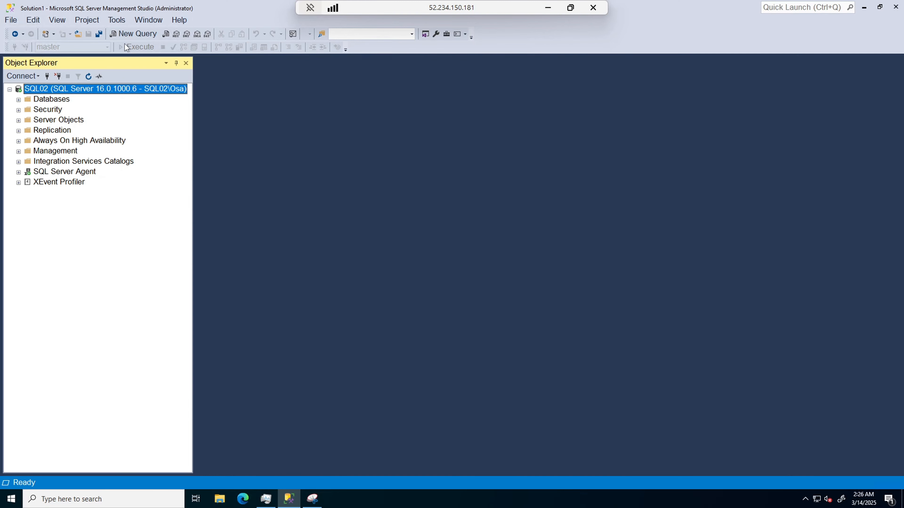
left_click(130, 33)
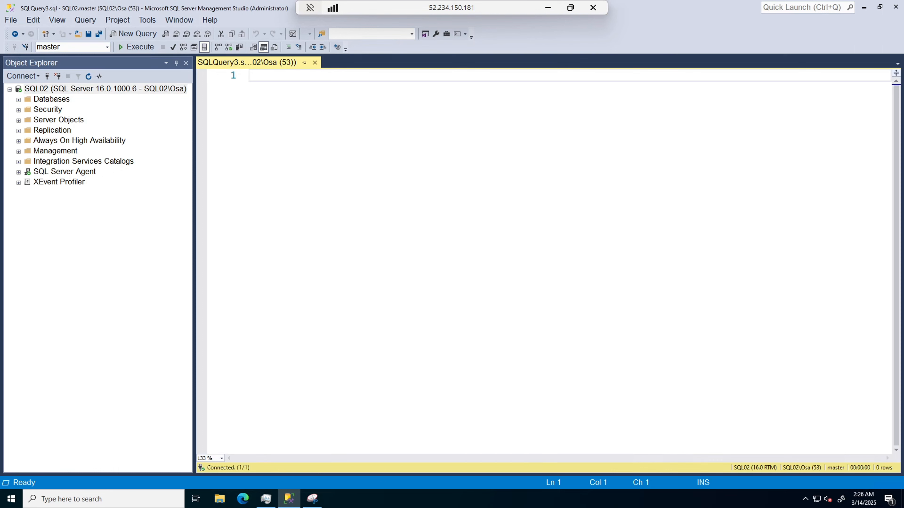
type("SELECT @@VERSION")
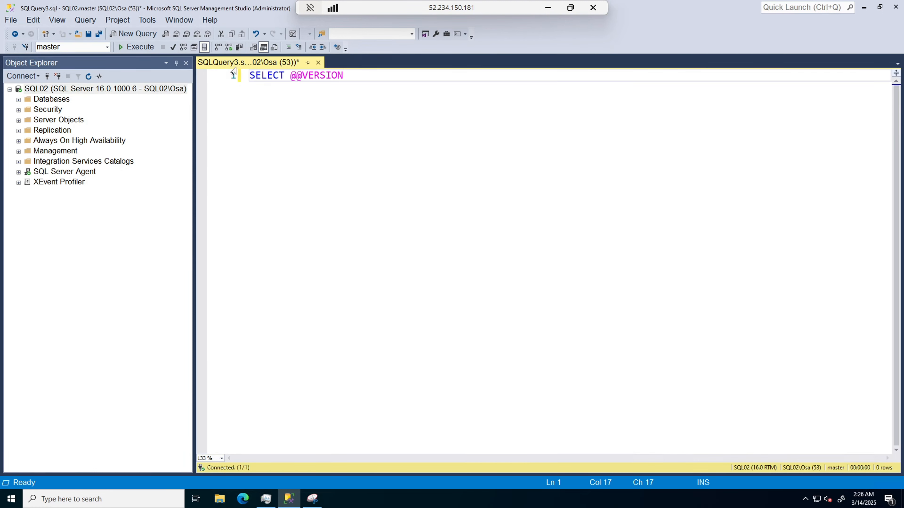
left_click(142, 48)
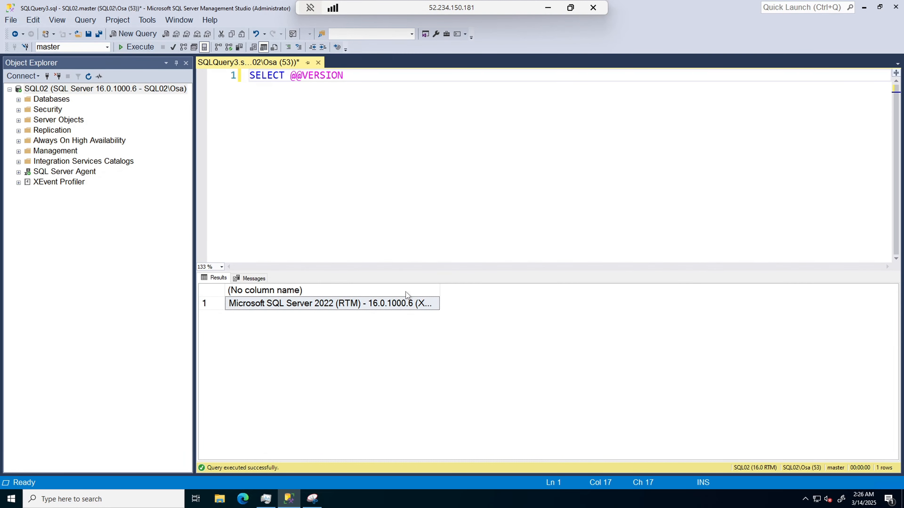
left_click_drag(439, 296, 569, 301)
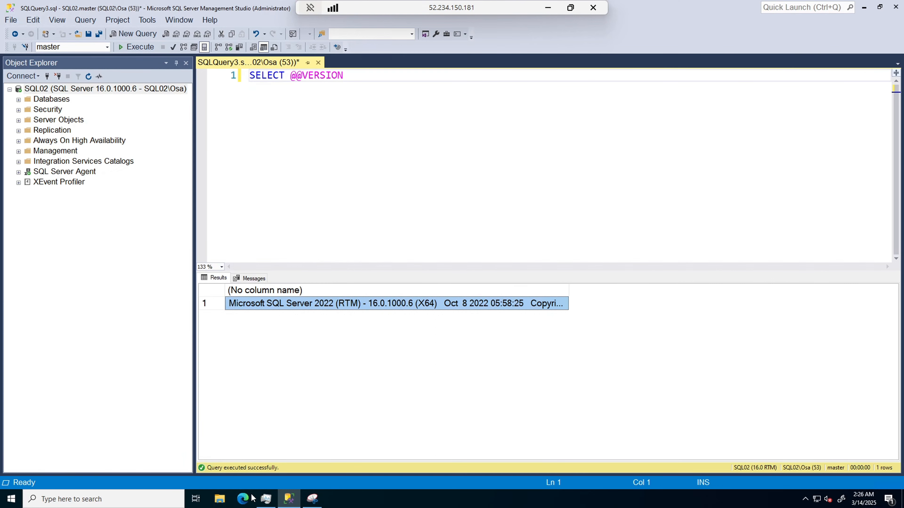
Switch to Microsoft Edge, search the web for "sql server builds" and open the Microsoft SQL Server Versions List.
left_click(245, 499)
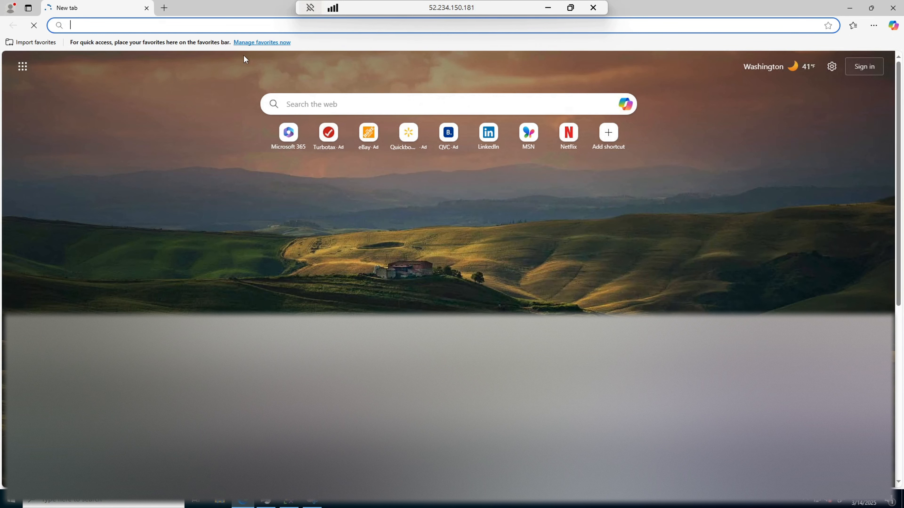
type("SQL")
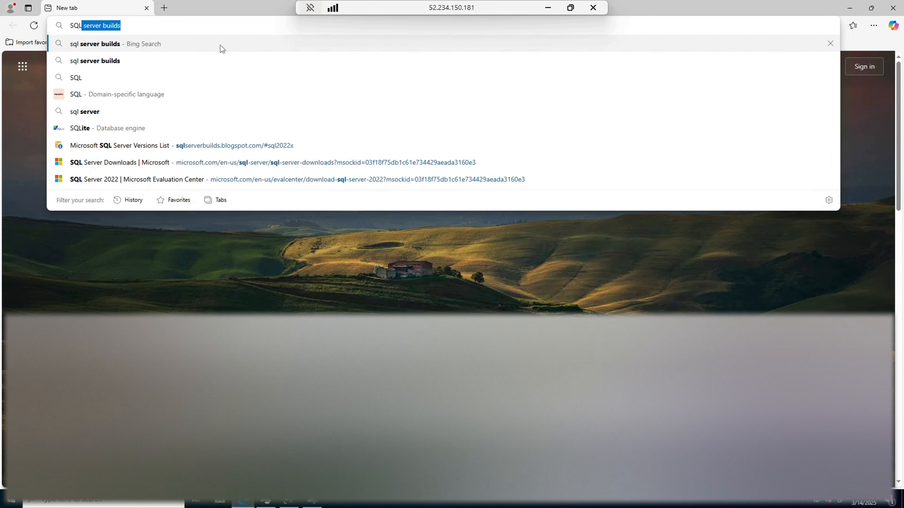
key("Return")
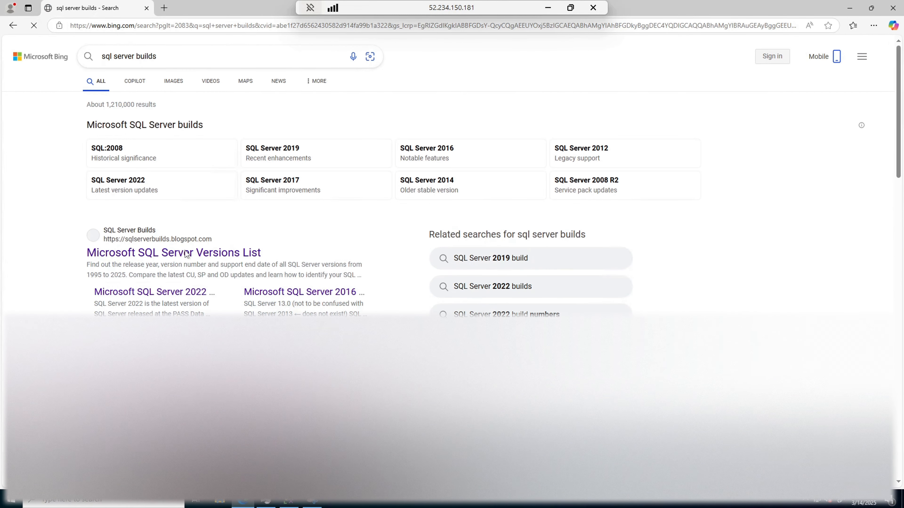
scroll(392, 303, "down", 1)
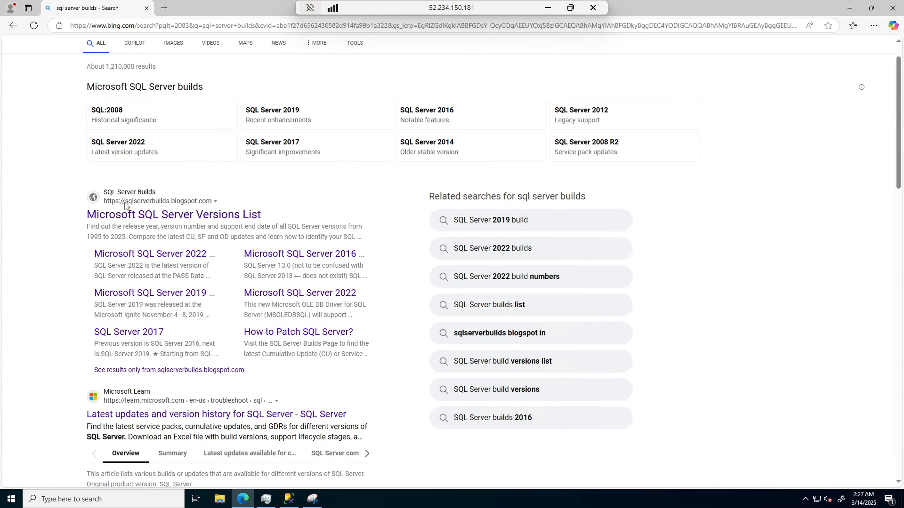
left_click(142, 217)
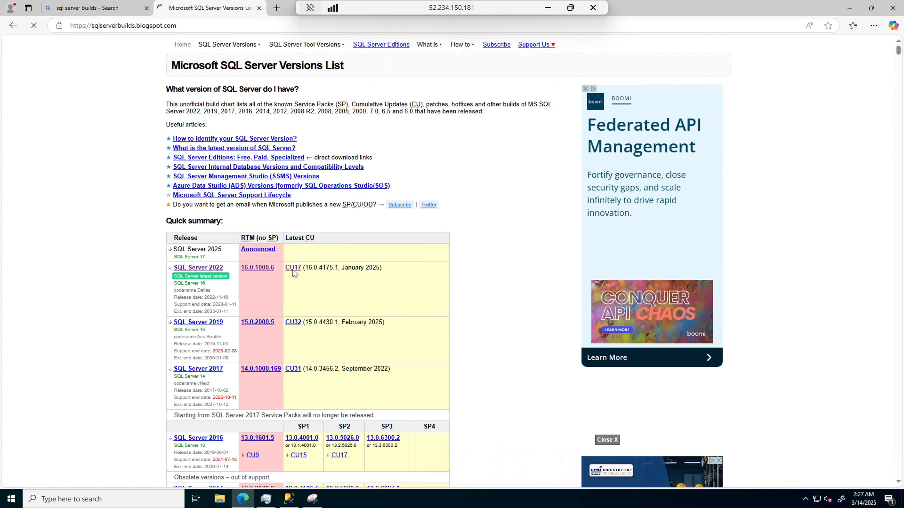
Open the Cumulative Update 17 article from the SQL Server 2022 builds and review its summary, known issues and fixes.
left_click(319, 300)
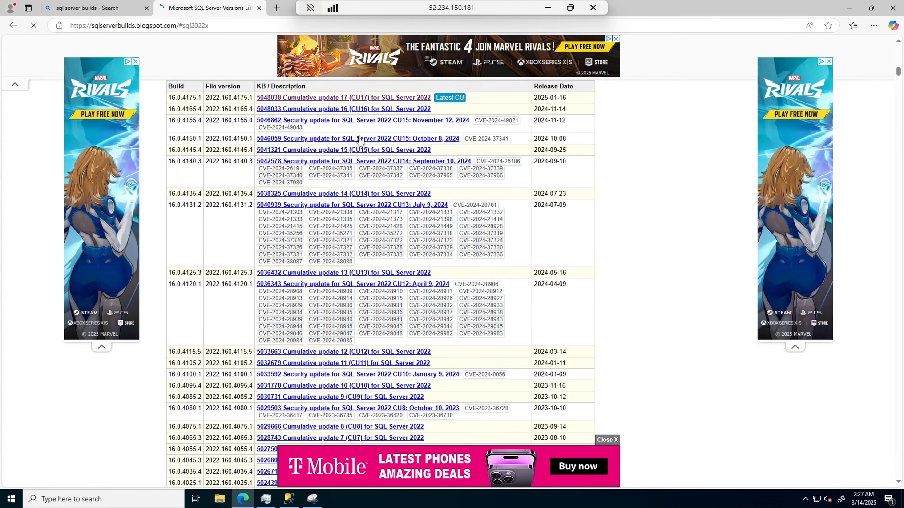
left_click(294, 101)
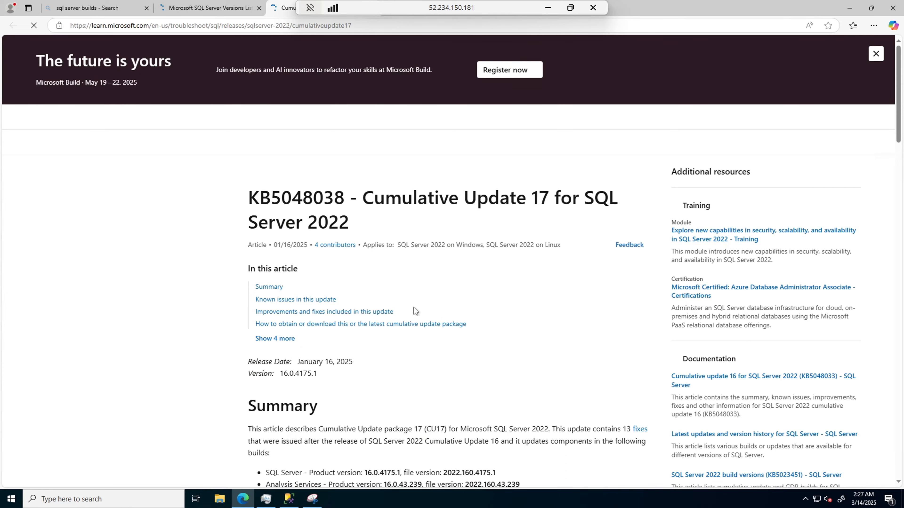
scroll(498, 334, "down", 8)
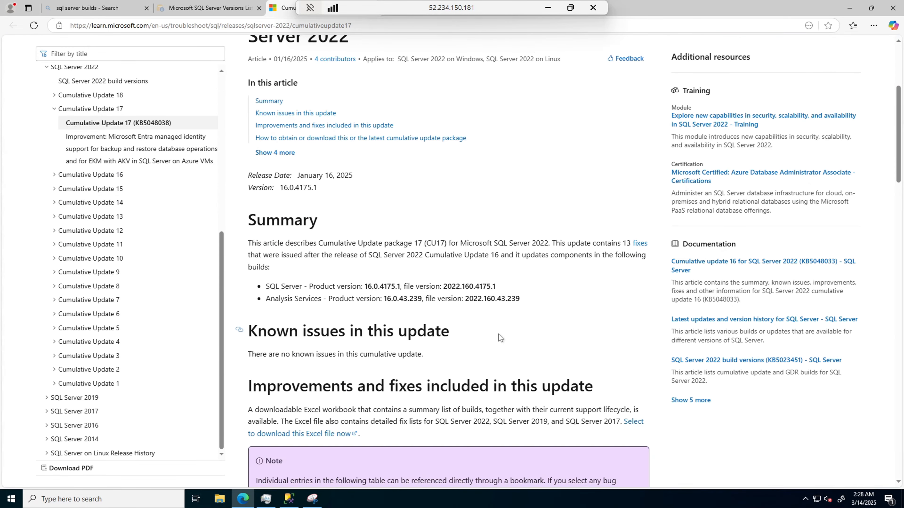
scroll(517, 309, "down", 15)
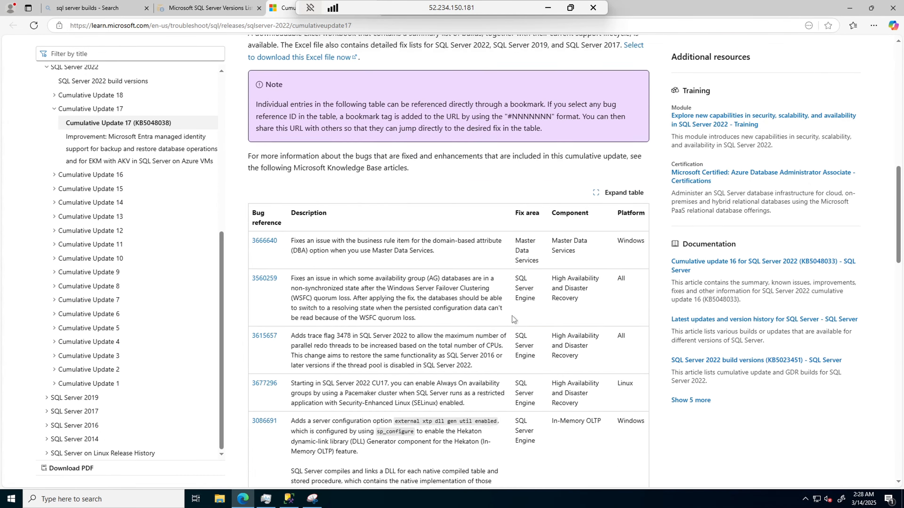
scroll(464, 302, "down", 9)
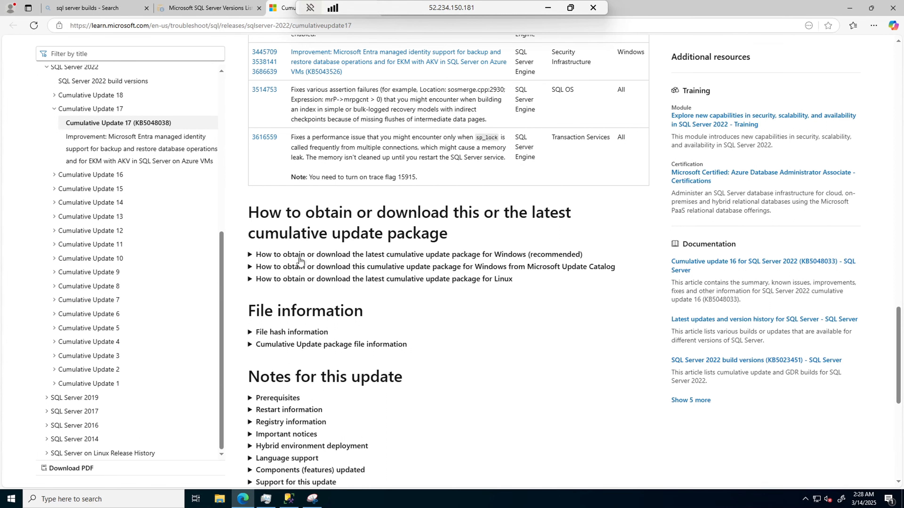
Expand the article's download instructions for the latest Windows package, the Microsoft Update Catalog package and Linux.
left_click(250, 255)
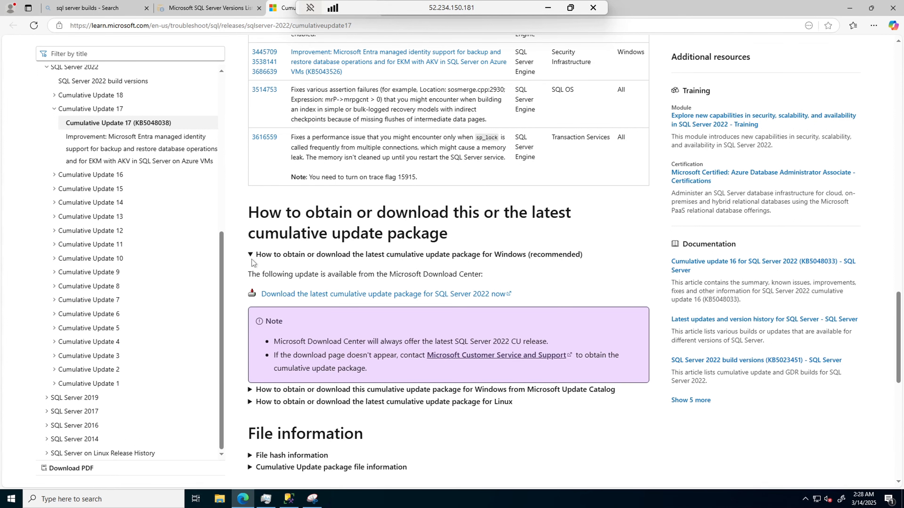
scroll(253, 308, "down", 1)
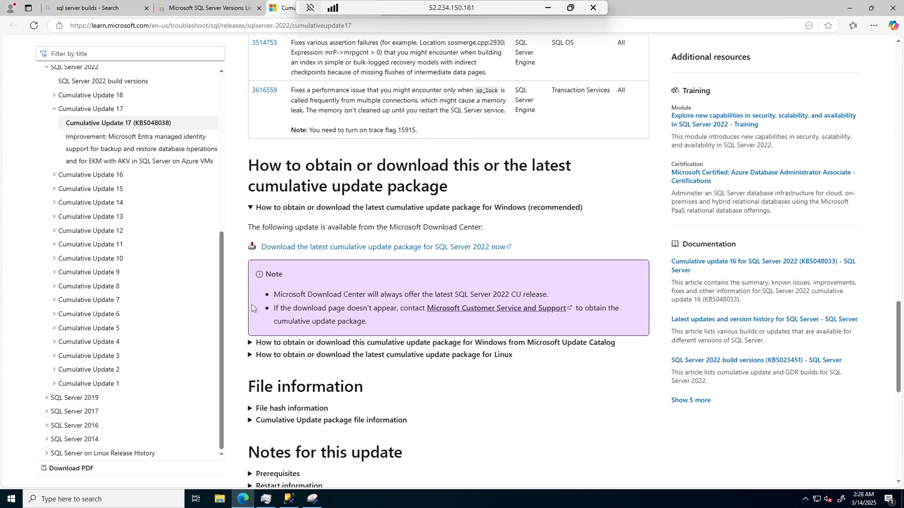
left_click(251, 343)
scroll(260, 416, "down", 3)
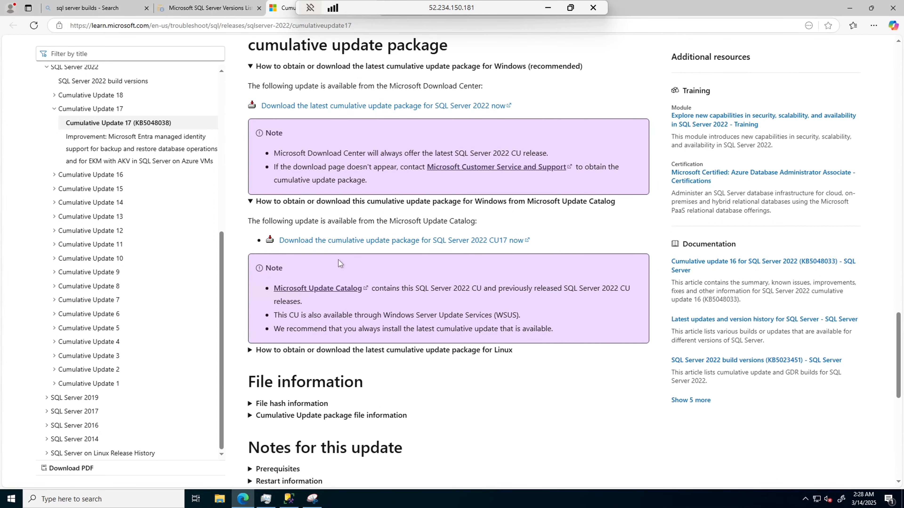
left_click(251, 352)
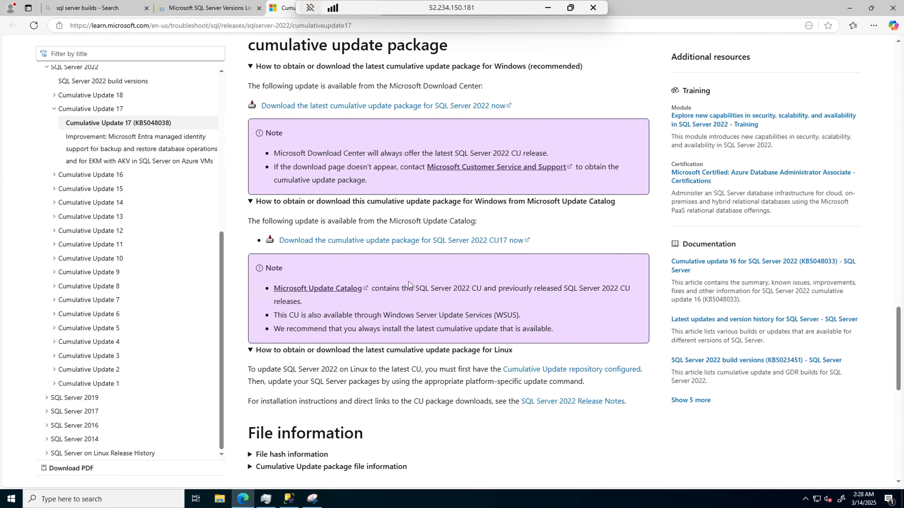
Search the web for "Microsoft update catalog" in the original search tab and open the Microsoft Update Catalog site.
scroll(408, 281, "up", 2)
left_click(235, 15)
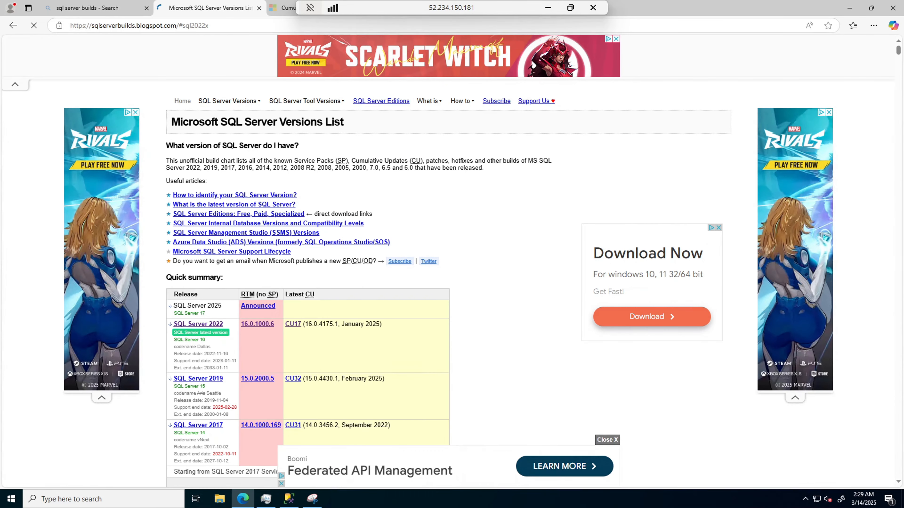
left_click(118, 10)
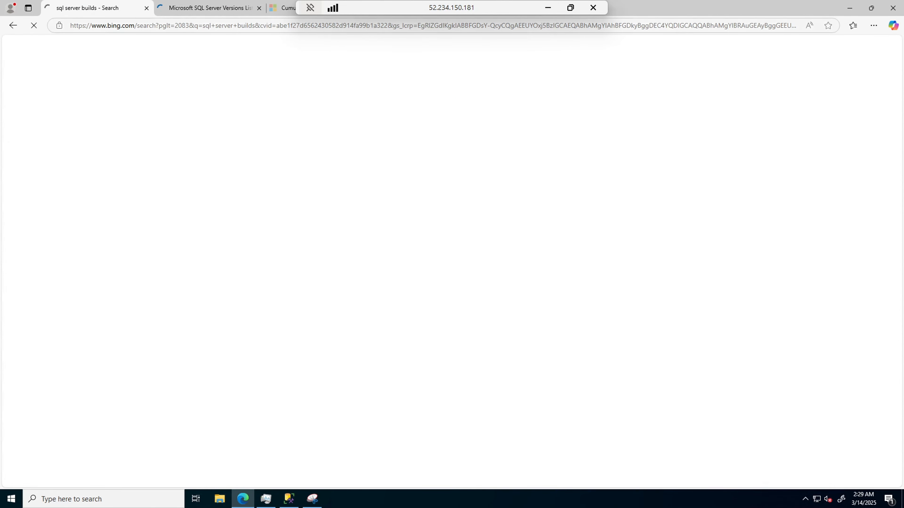
left_click(198, 28)
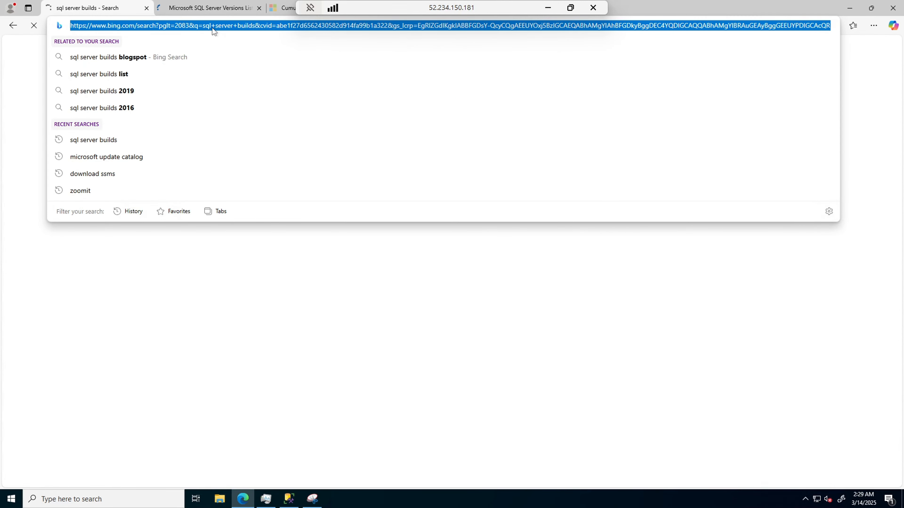
type("MICRosoft update catalog")
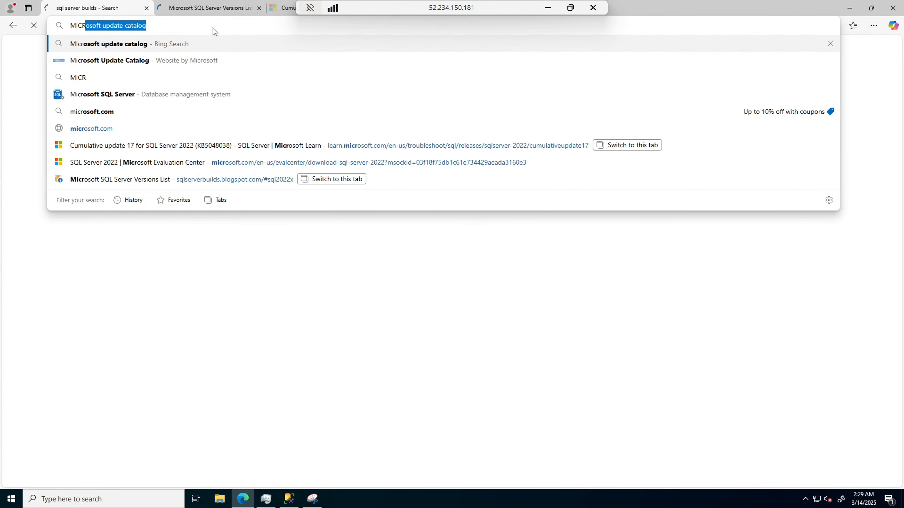
key("Right")
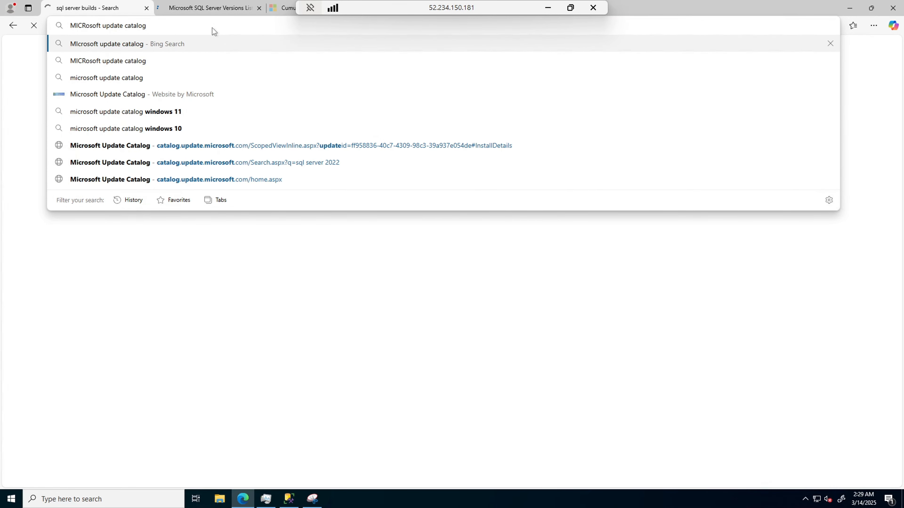
key("Return")
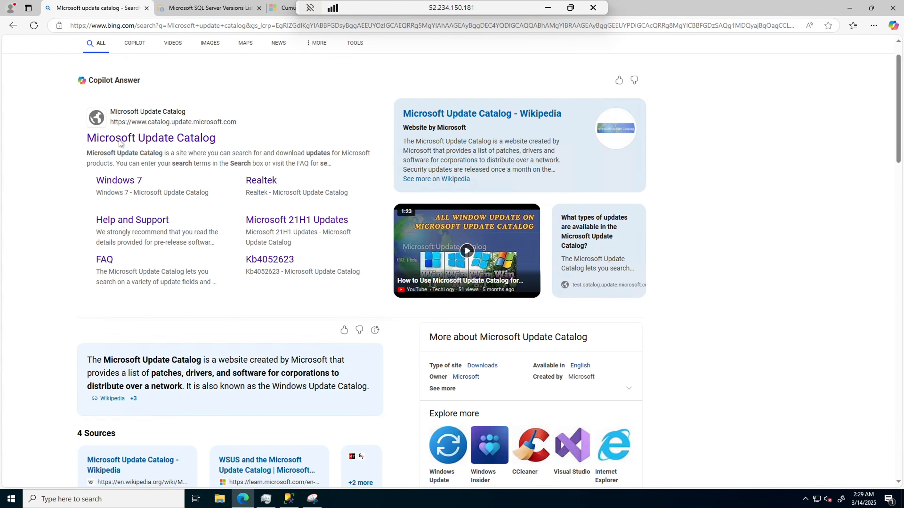
left_click(176, 140)
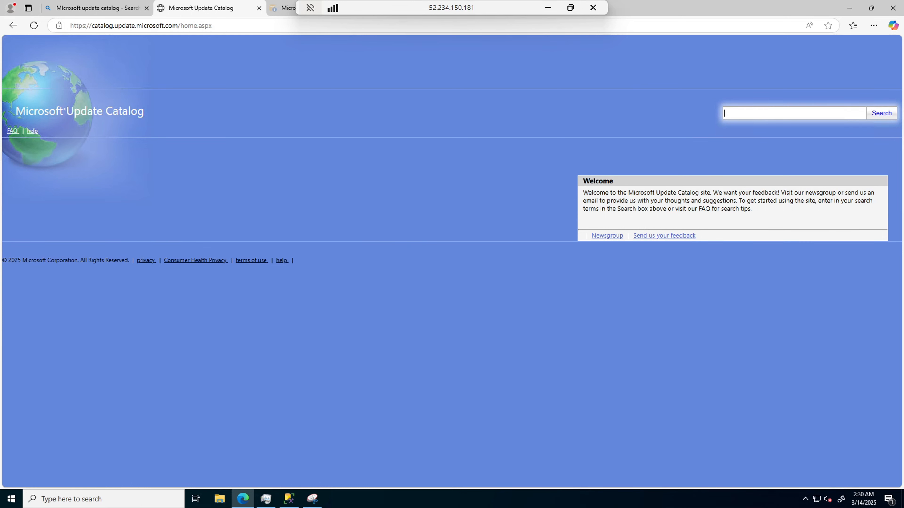
Search the update catalog for "SQL SERVER 2022".
type("SQL SERVER 2022")
left_click(883, 115)
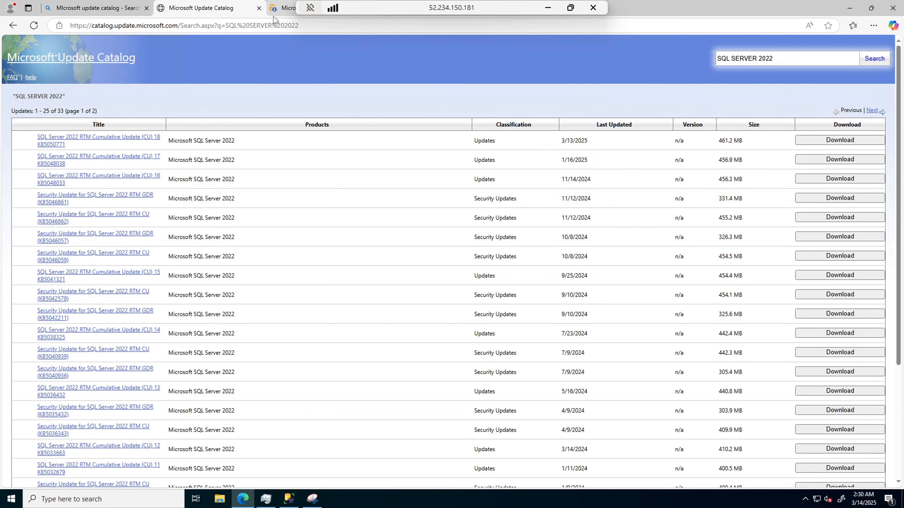
Review the overview and package details of SQL Server 2022 RTM Cumulative Update (CU) 18 KB5050771, including the updates it replaces.
mouse_move(104, 12)
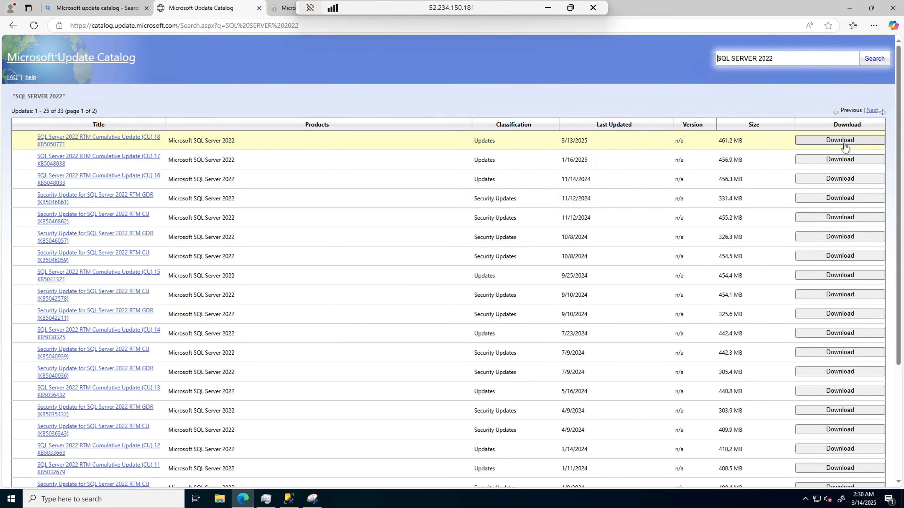
left_click(99, 142)
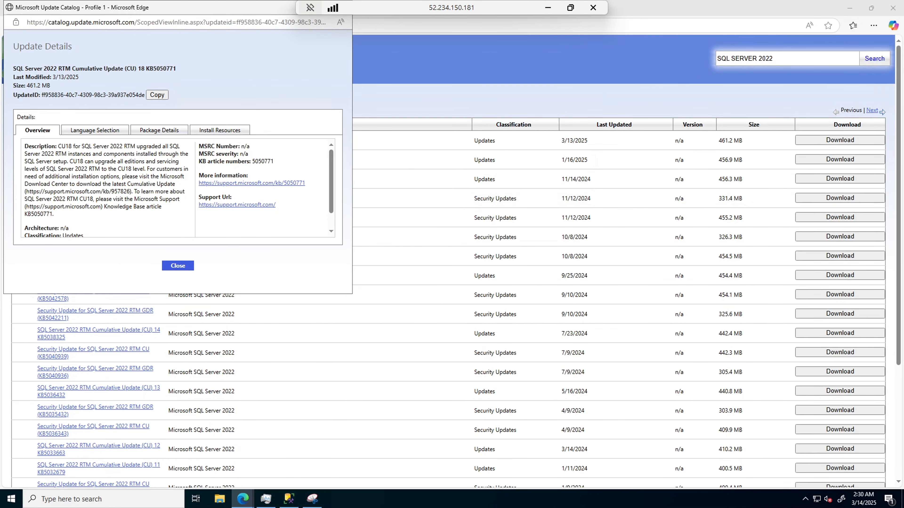
left_click(163, 132)
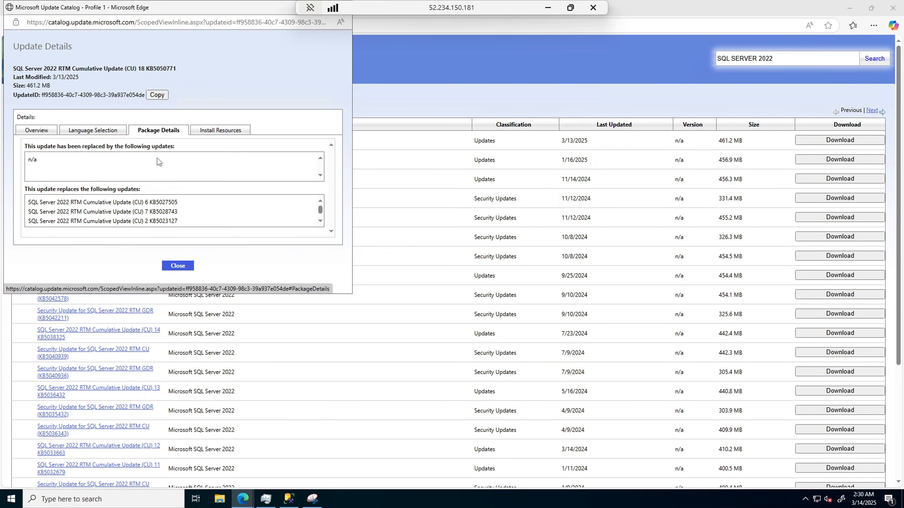
scroll(194, 212, "down", 3)
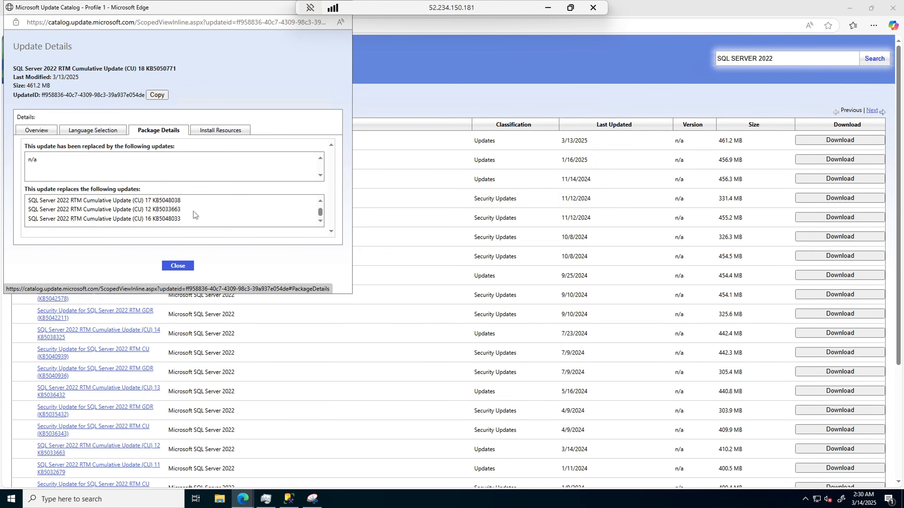
scroll(193, 212, "up", 3)
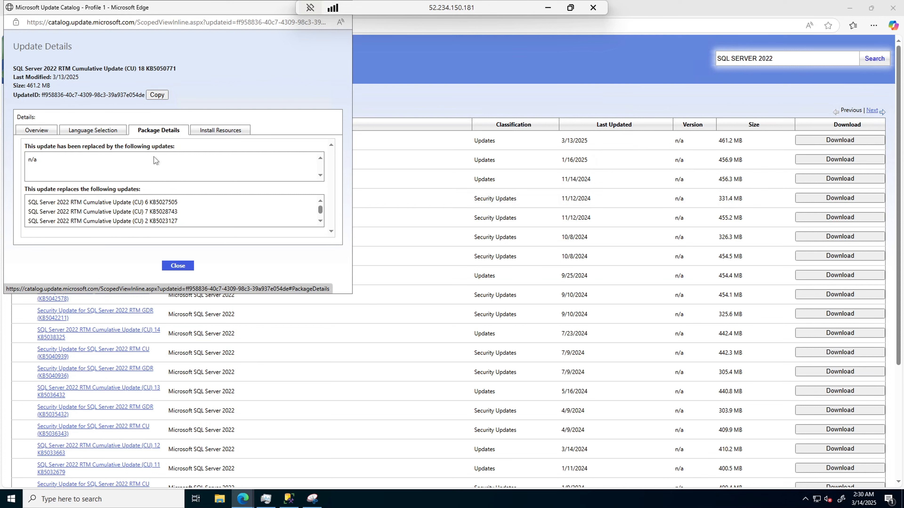
left_click(39, 136)
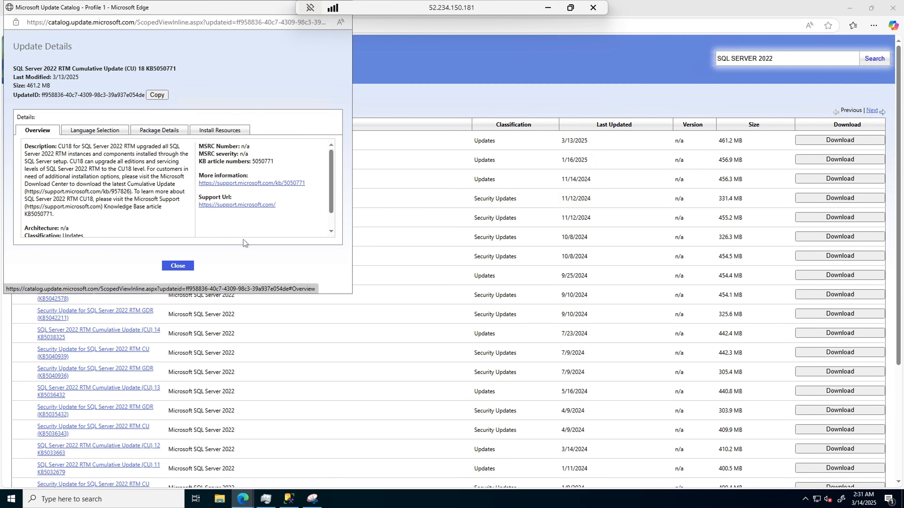
left_click(176, 271)
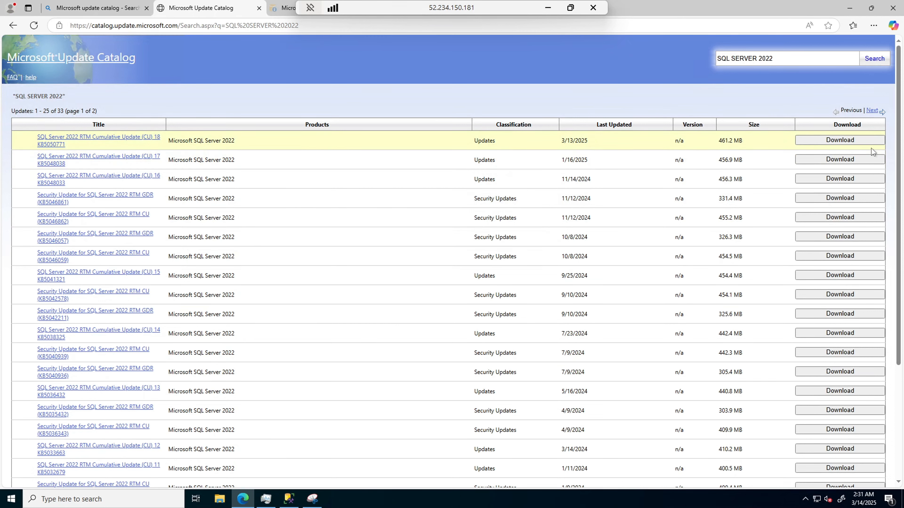
Download the x64 executable of SQL Server 2022 RTM Cumulative Update (CU) 18 KB5050771.
left_click(846, 143)
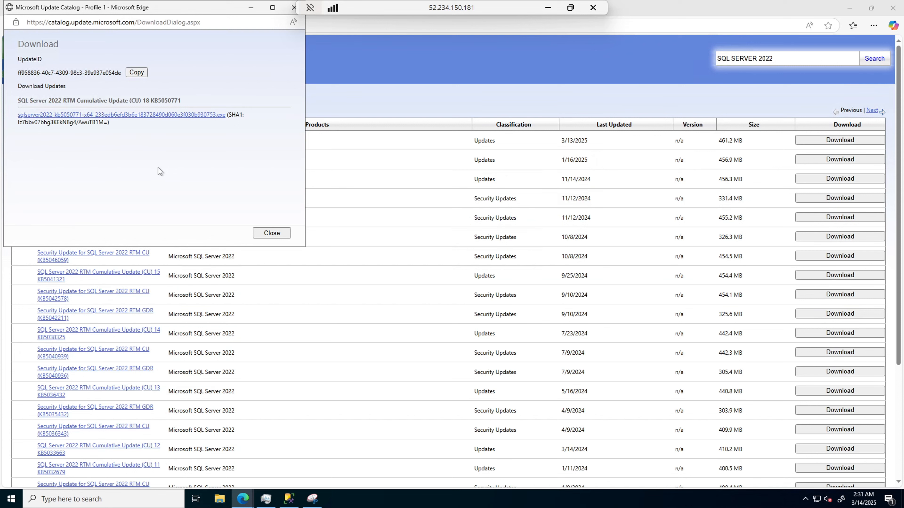
left_click(118, 117)
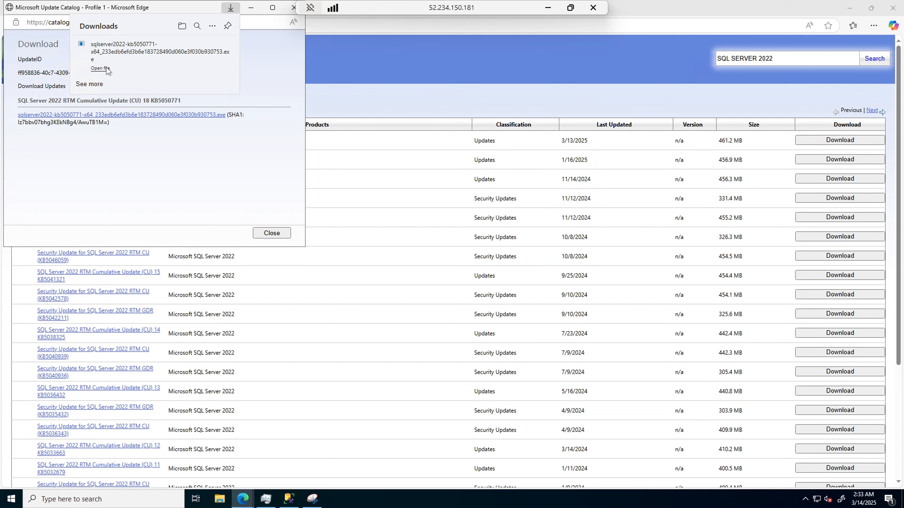
Open the Downloads folder and run the downloaded sqlserver2022-kb5050771-x64 update file as administrator.
left_click(183, 26)
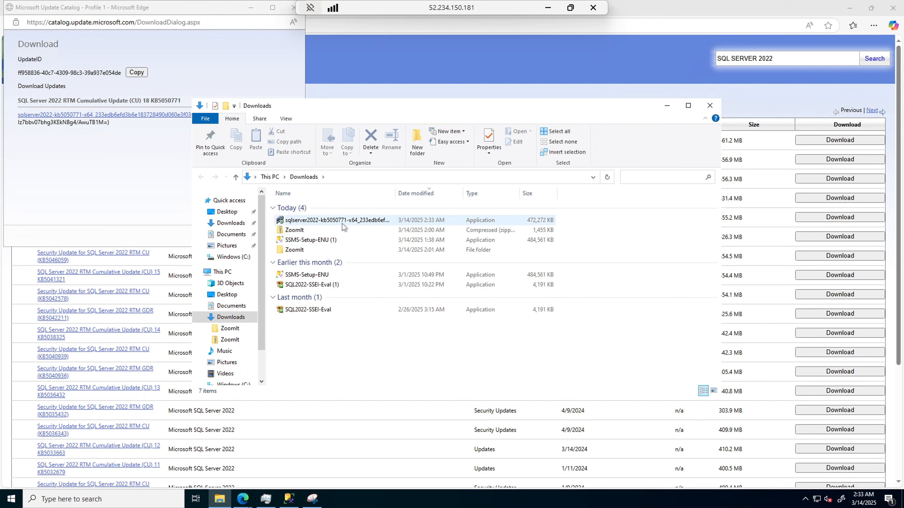
mouse_move(344, 223)
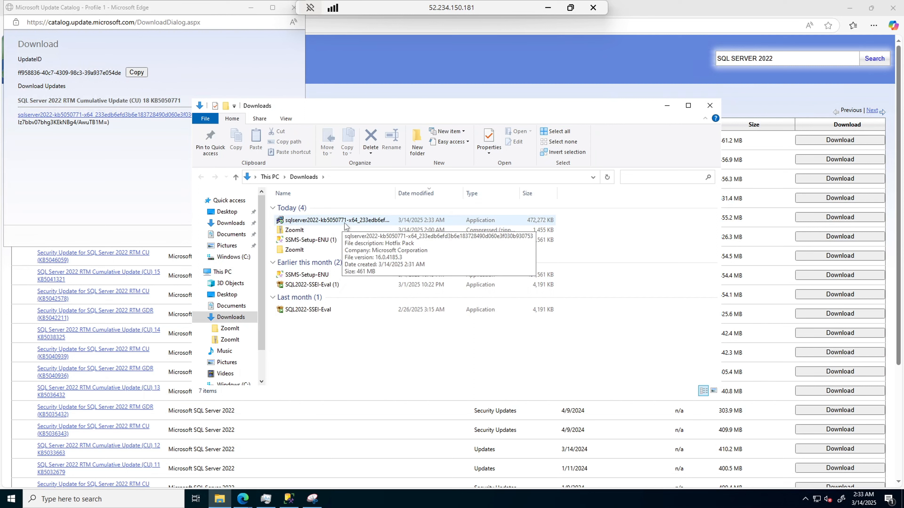
left_click(331, 221)
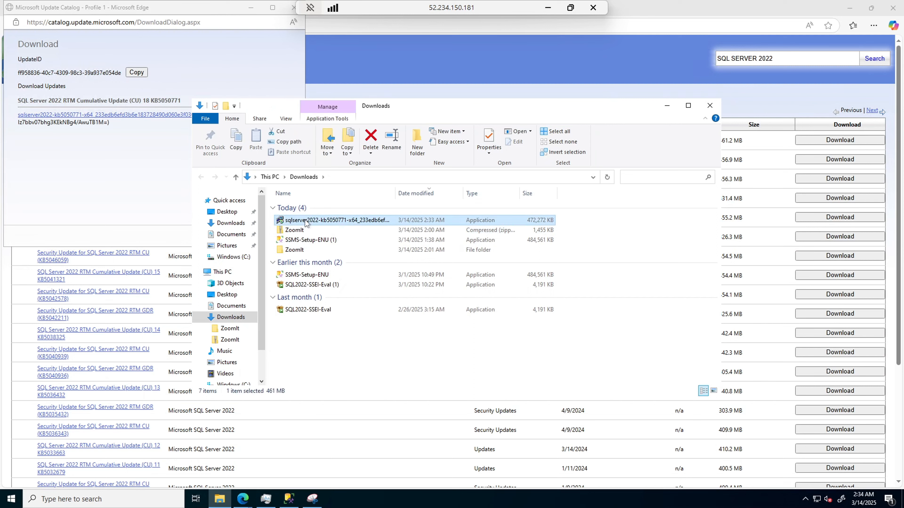
right_click(319, 222)
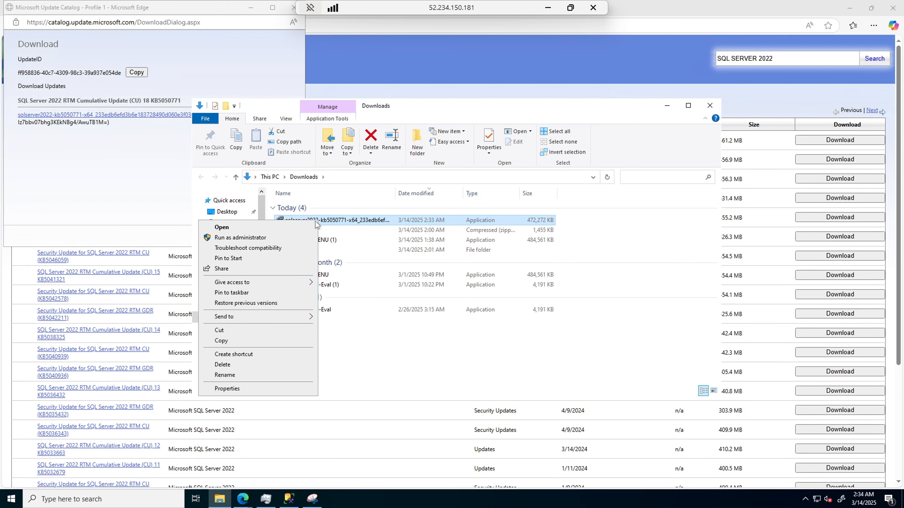
left_click(257, 239)
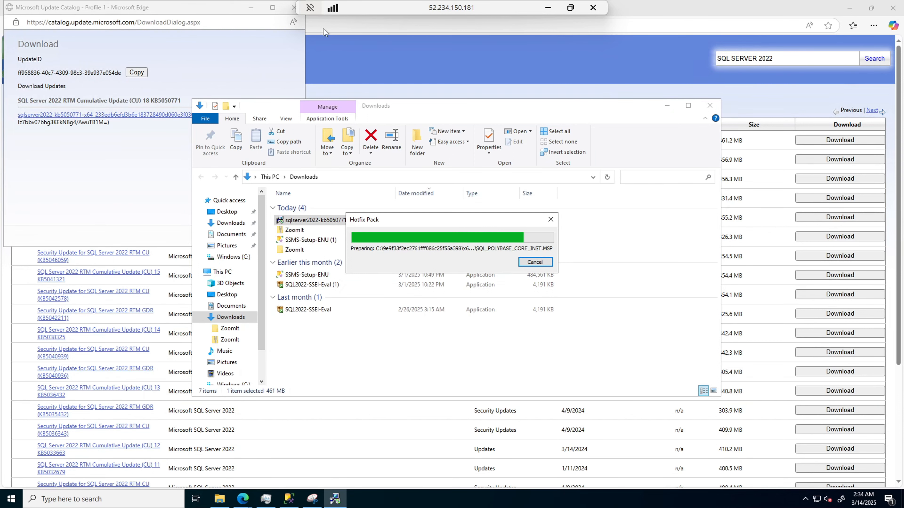
Close the update catalog browser windows and minimize the Downloads folder to uncover the SQL Server 2022 update wizard.
left_click(892, 8)
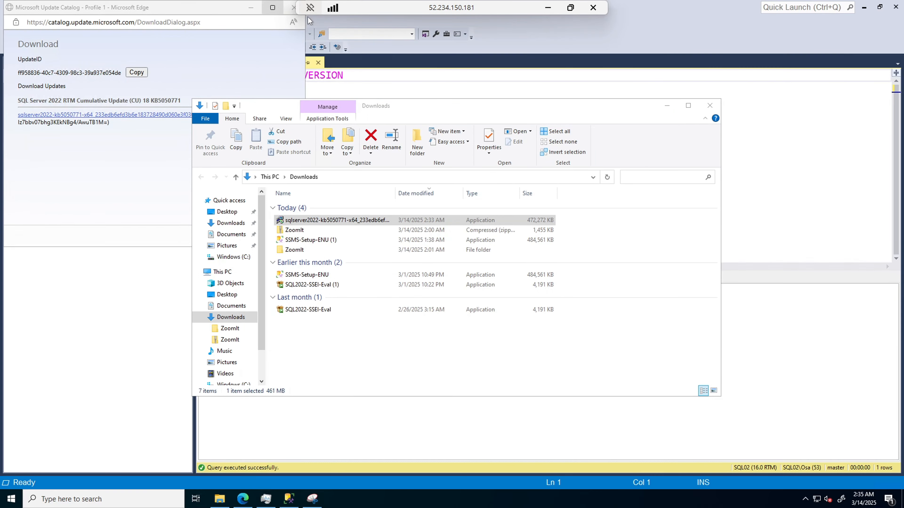
left_click(293, 8)
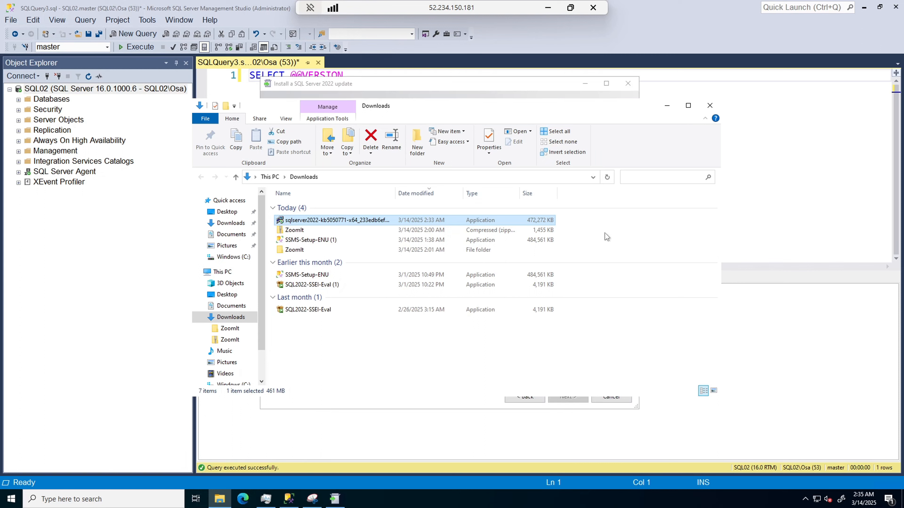
left_click(668, 111)
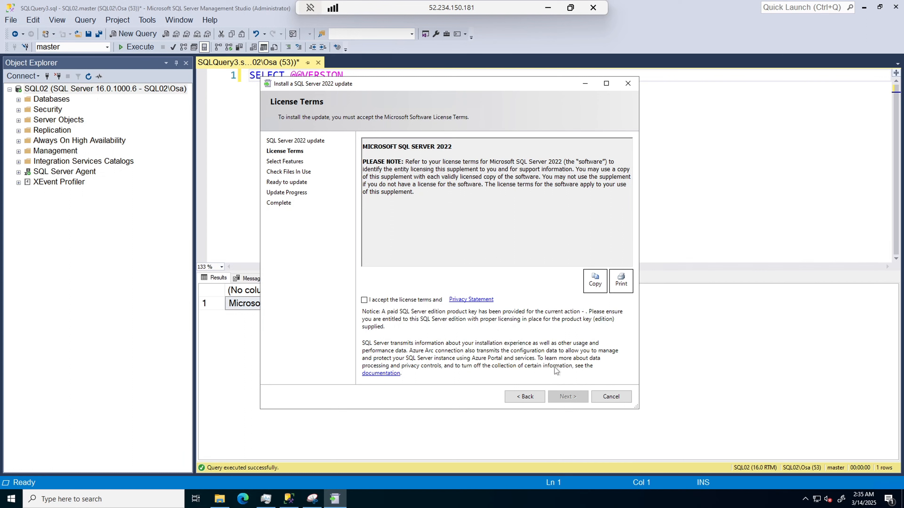
Accept the license terms, keep the MSSQLSERVER instance and shared features selected, and run the SQL Server 2022 update.
left_click(386, 300)
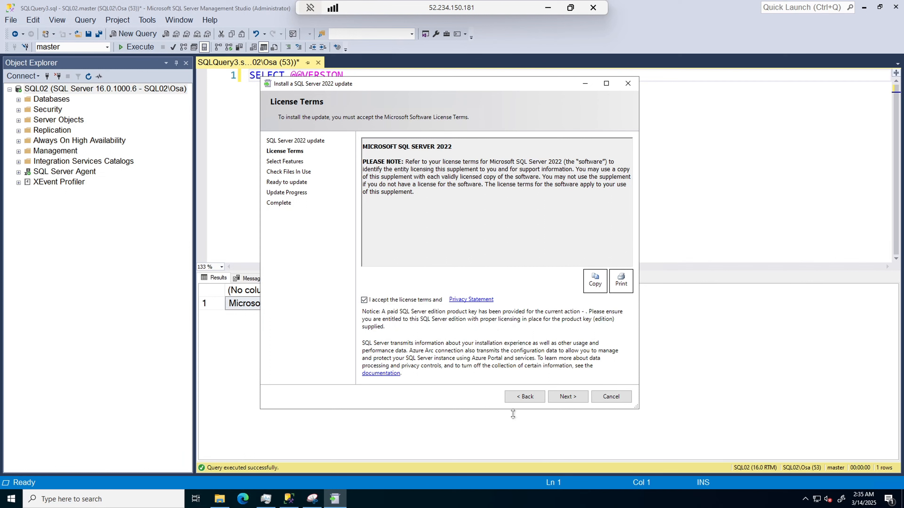
left_click(570, 397)
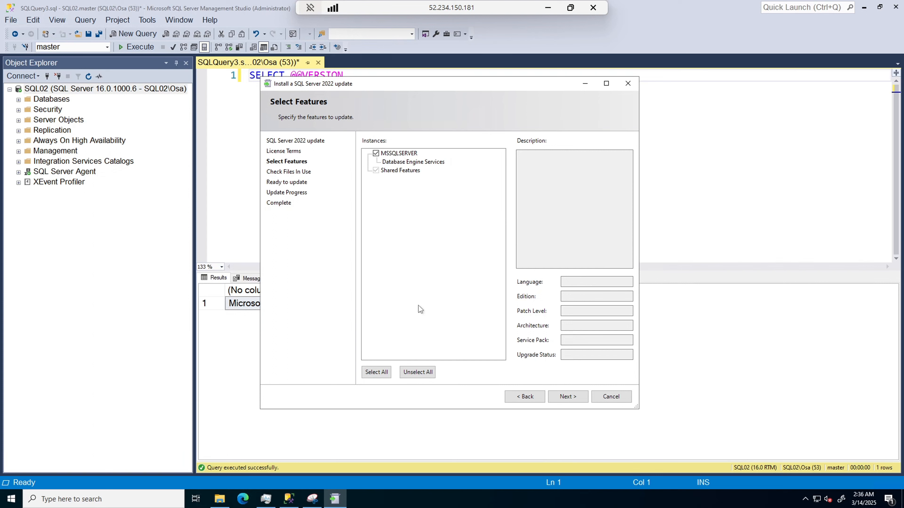
left_click(568, 398)
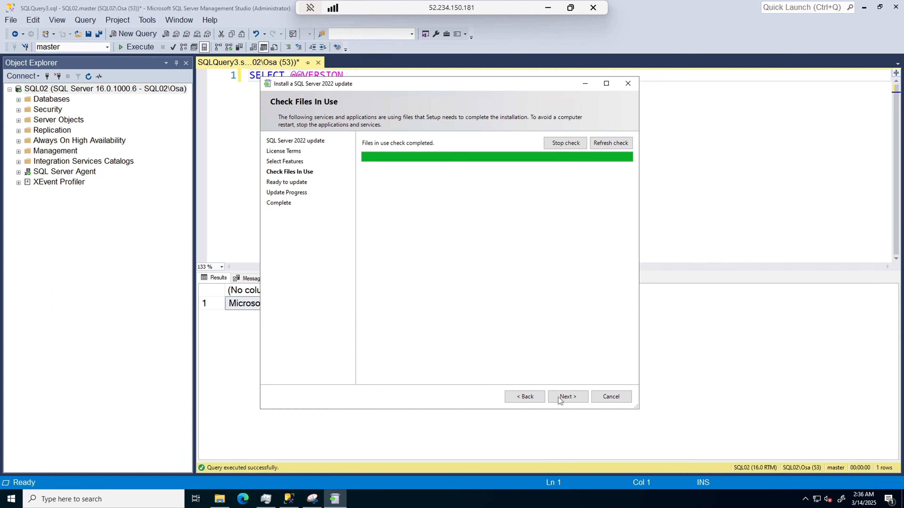
left_click(567, 397)
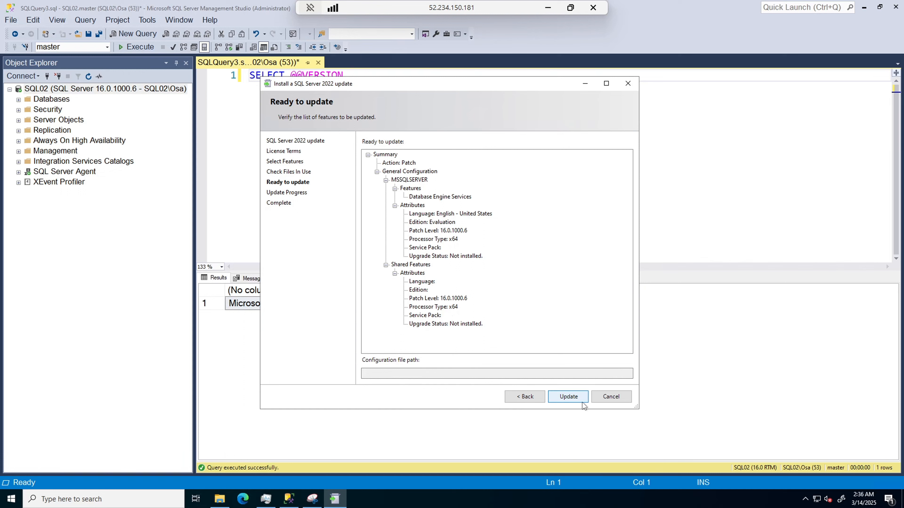
left_click(568, 398)
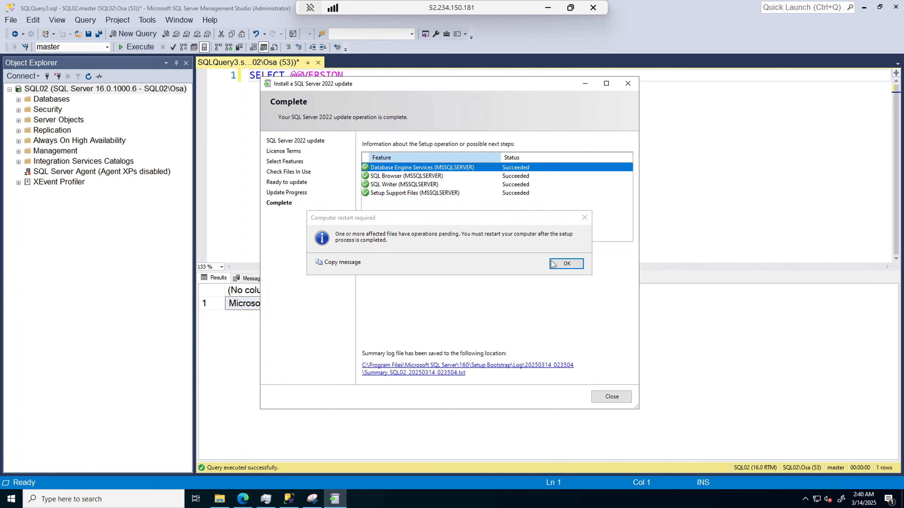
Acknowledge the computer restart notice and close the completed SQL Server 2022 update wizard.
left_click(566, 264)
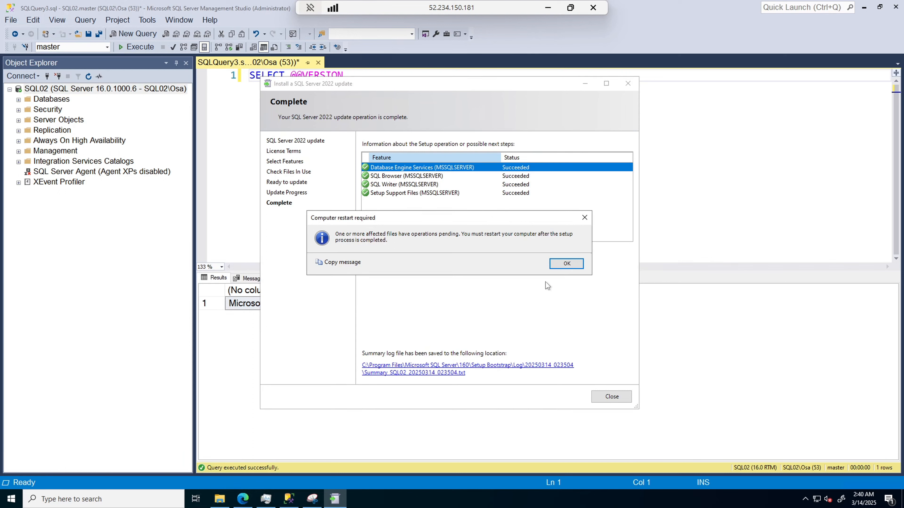
left_click(566, 264)
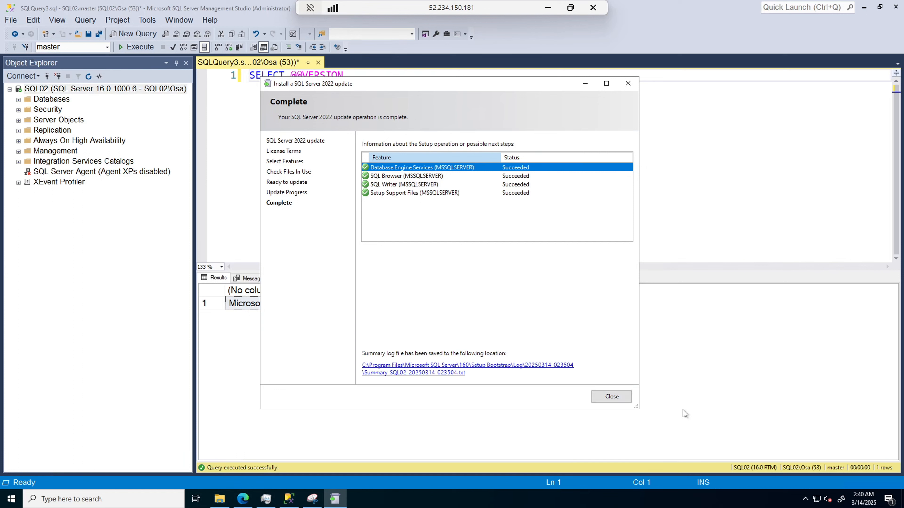
left_click(607, 398)
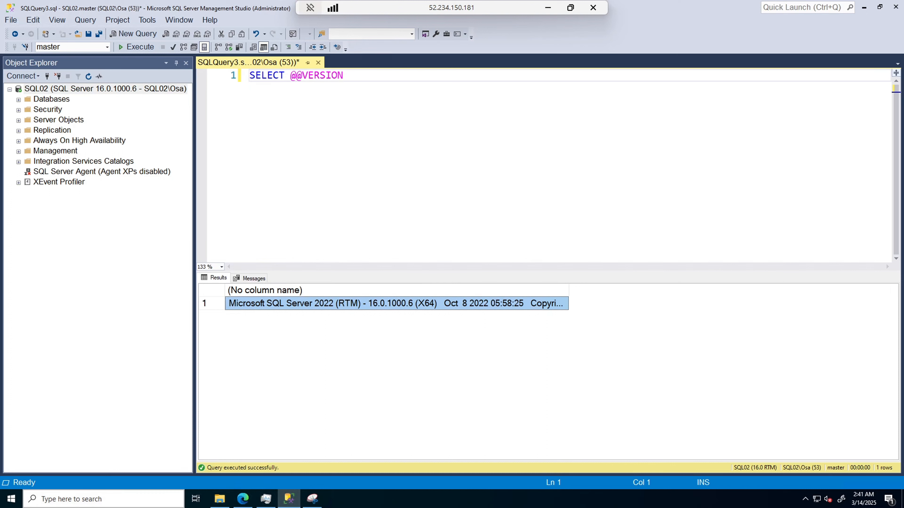
Restart the SQL Server database engine service in SQL Server 2022 Configuration Manager and close the manager.
left_click(64, 499)
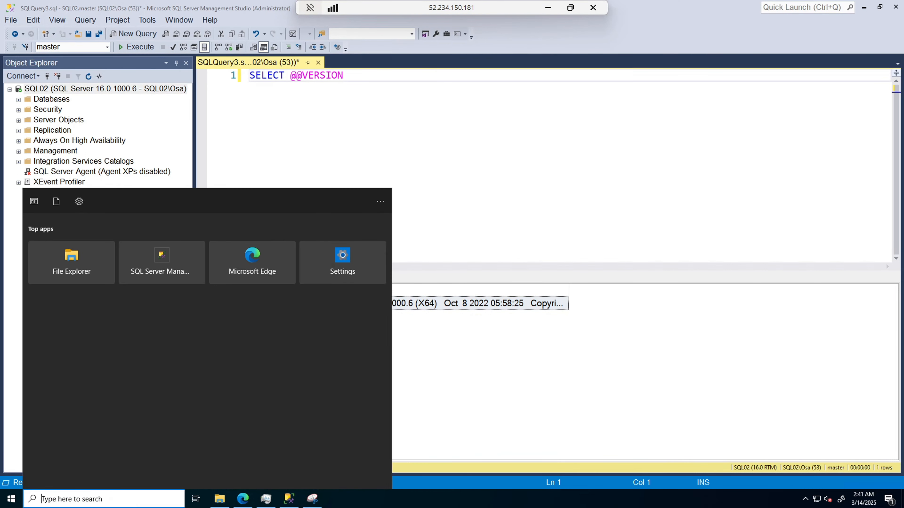
type("CONF")
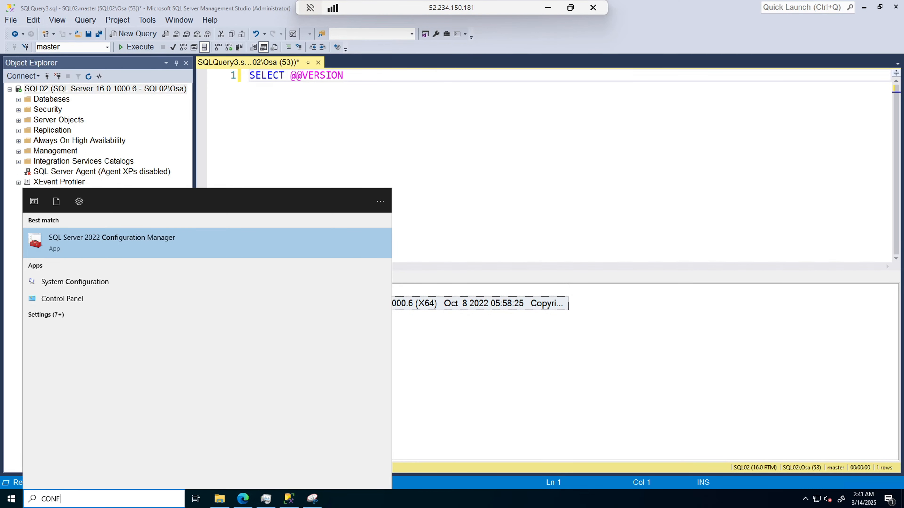
left_click(109, 236)
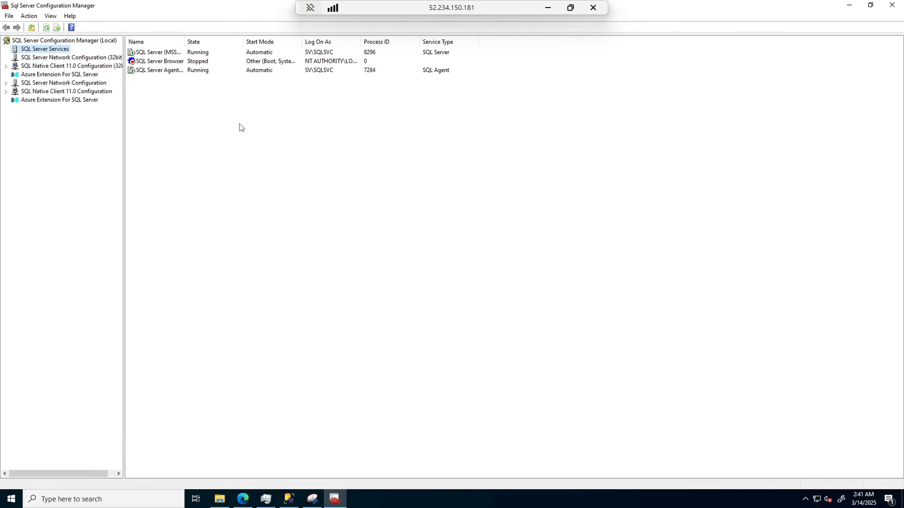
right_click(170, 54)
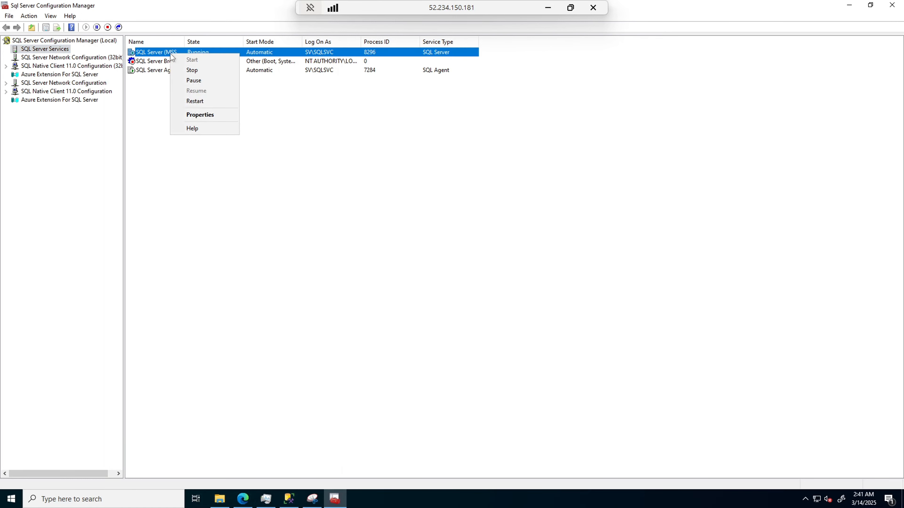
left_click(201, 102)
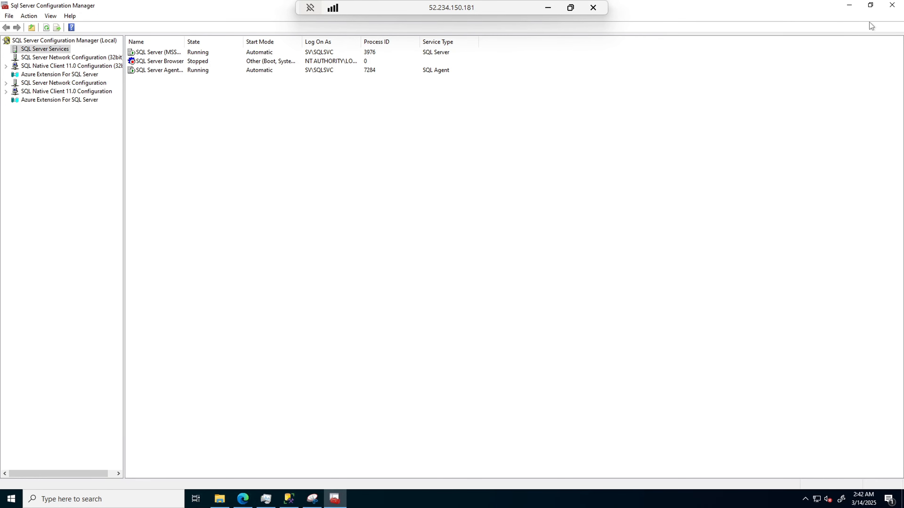
left_click(891, 6)
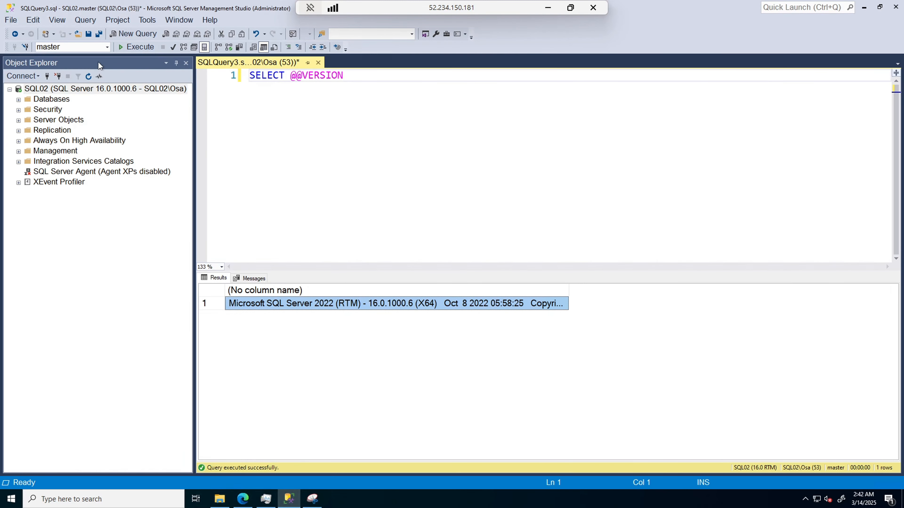
left_click(90, 77)
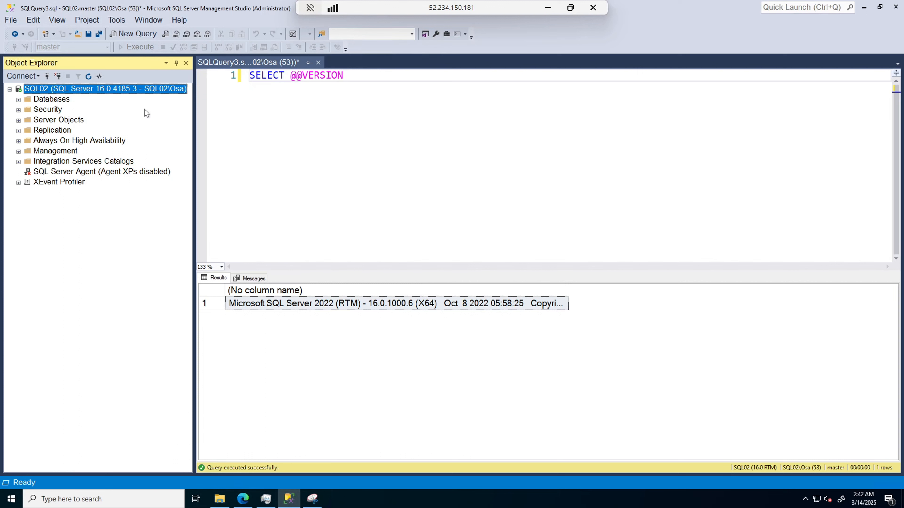
left_click(149, 36)
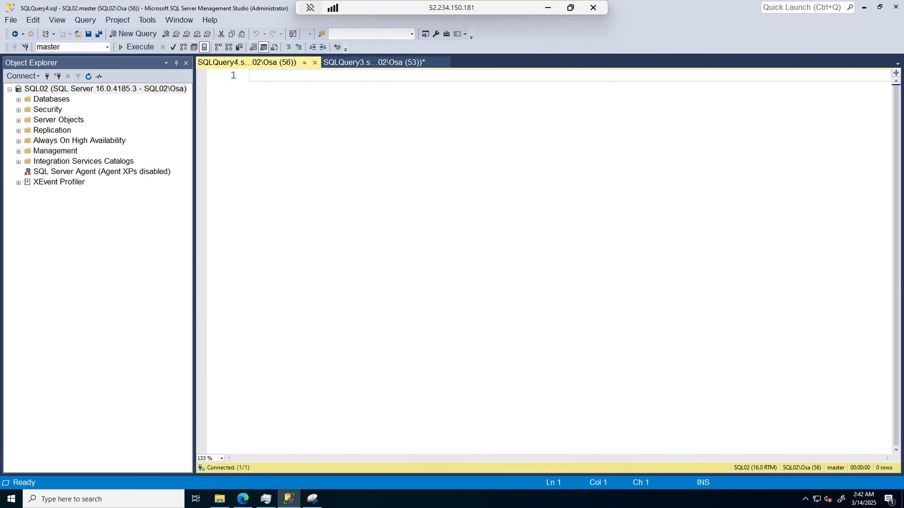
type("SE")
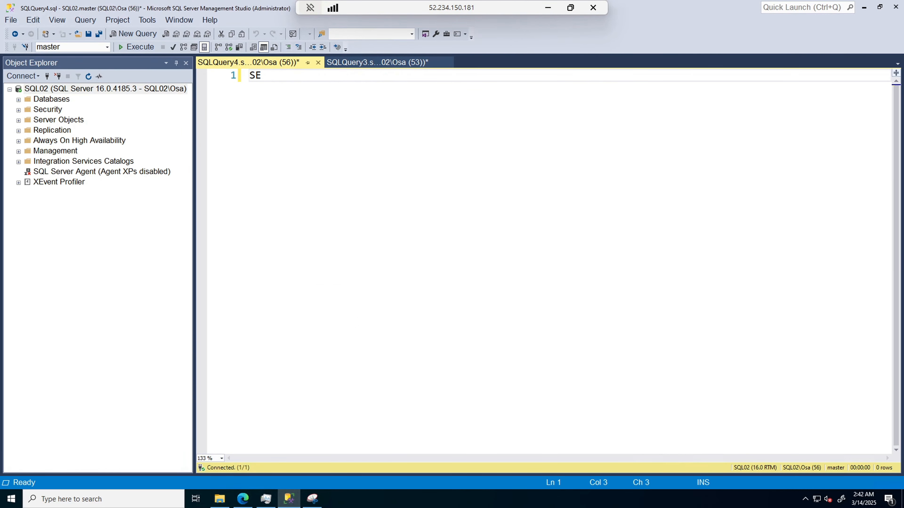
type("LECT @@VER")
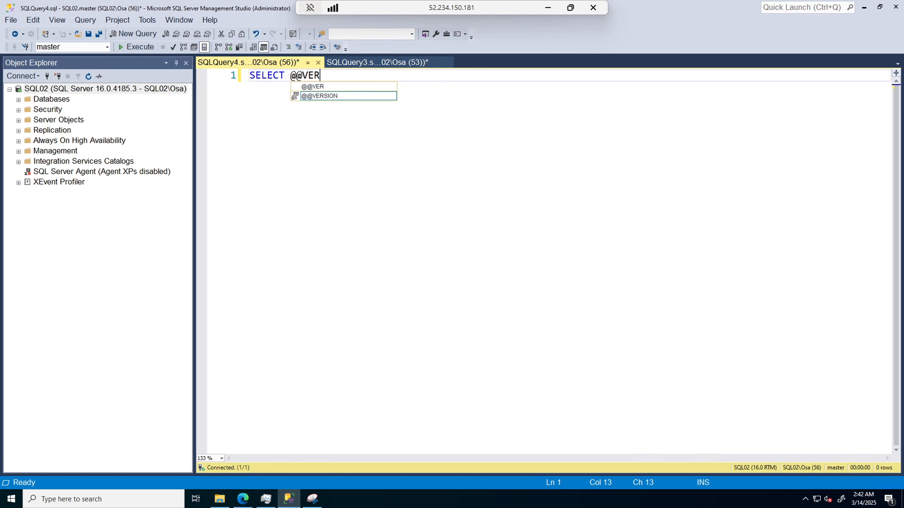
key("Tab")
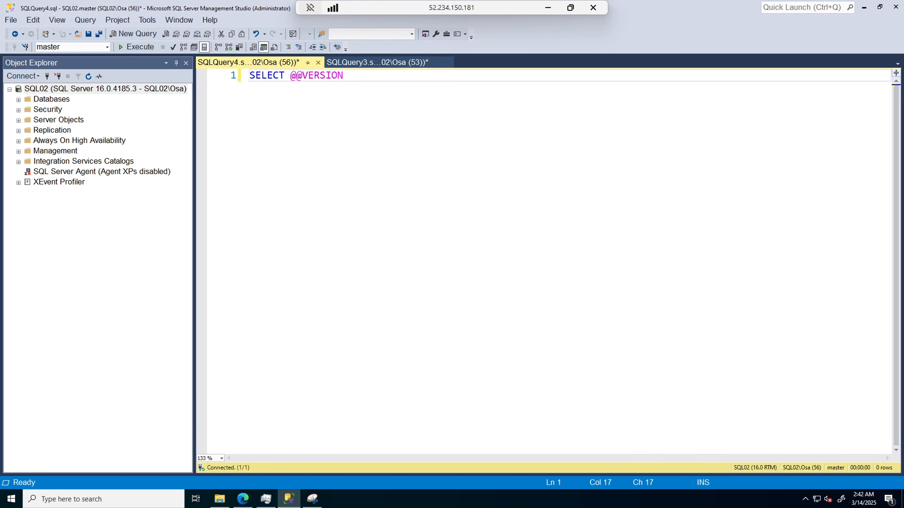
left_click(140, 47)
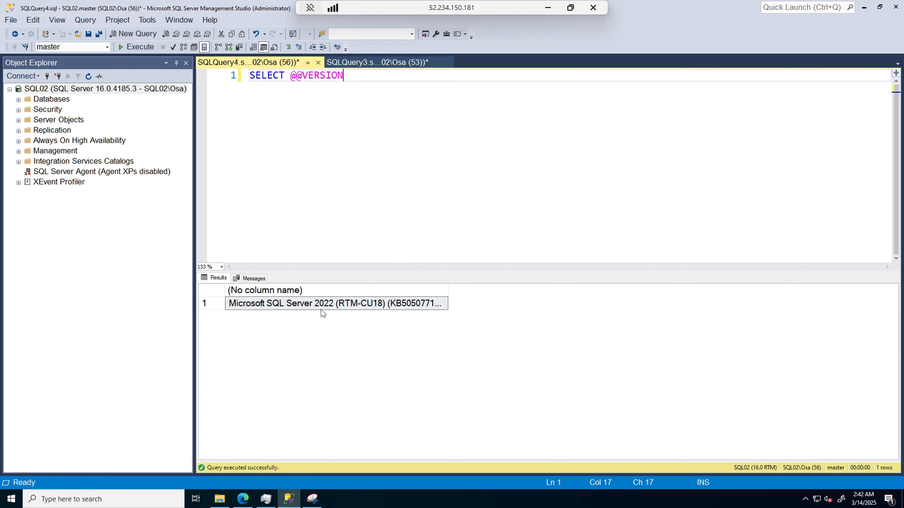
Widen the version result column and compare the result with the one in the earlier query.
left_click_drag(448, 290, 644, 293)
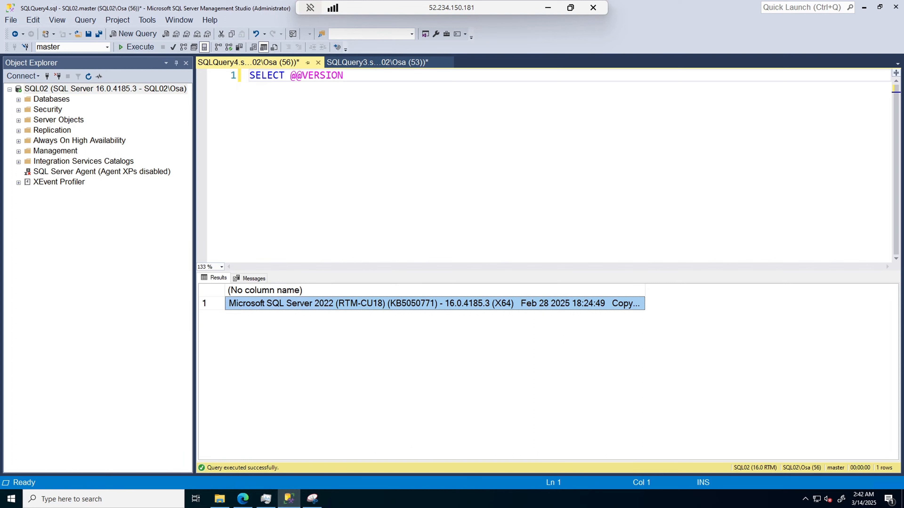
left_click(377, 63)
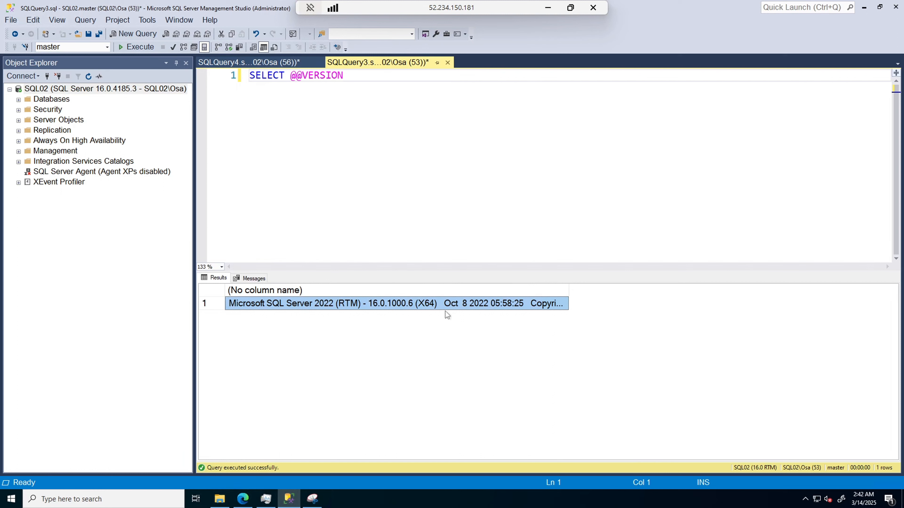
left_click(266, 64)
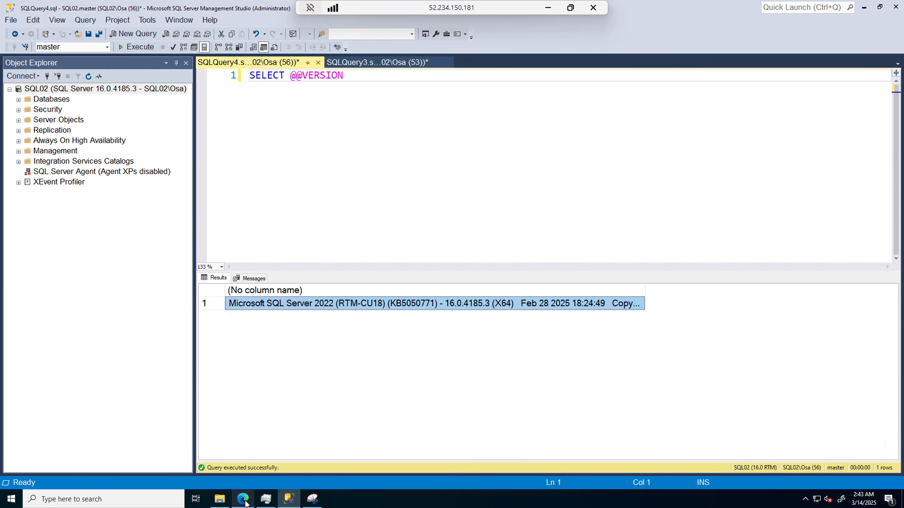
Review the update catalog's details for SQL Server 2022 RTM Cumulative Update (CU) 18 KB5050771, including its last modified date, and close the browser windows.
mouse_move(256, 495)
left_click(256, 453)
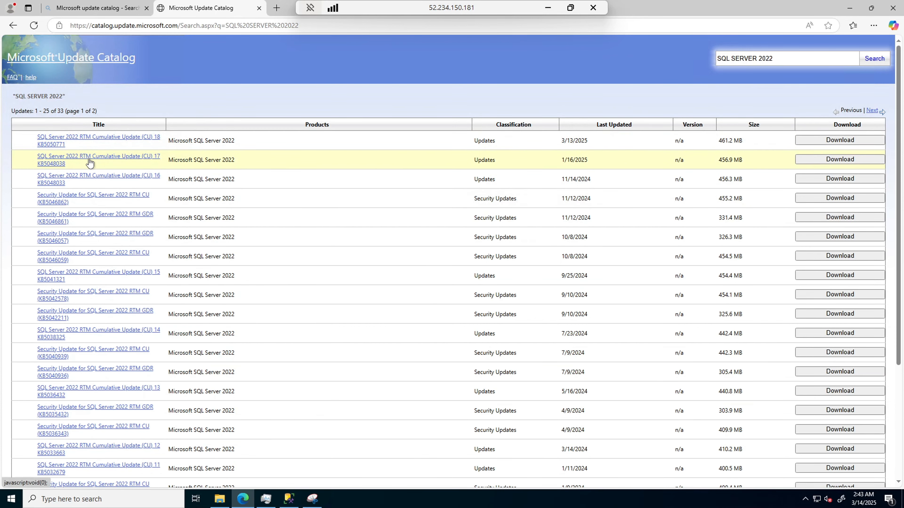
left_click(90, 140)
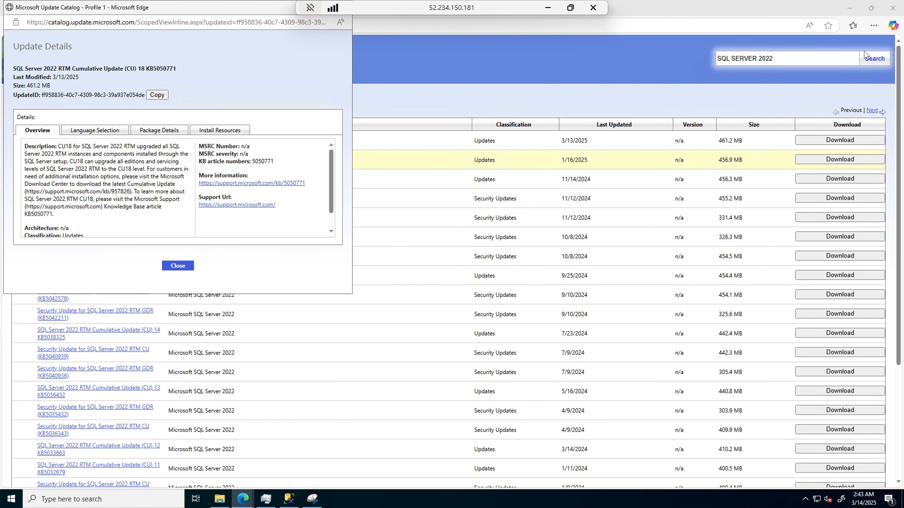
left_click(892, 9)
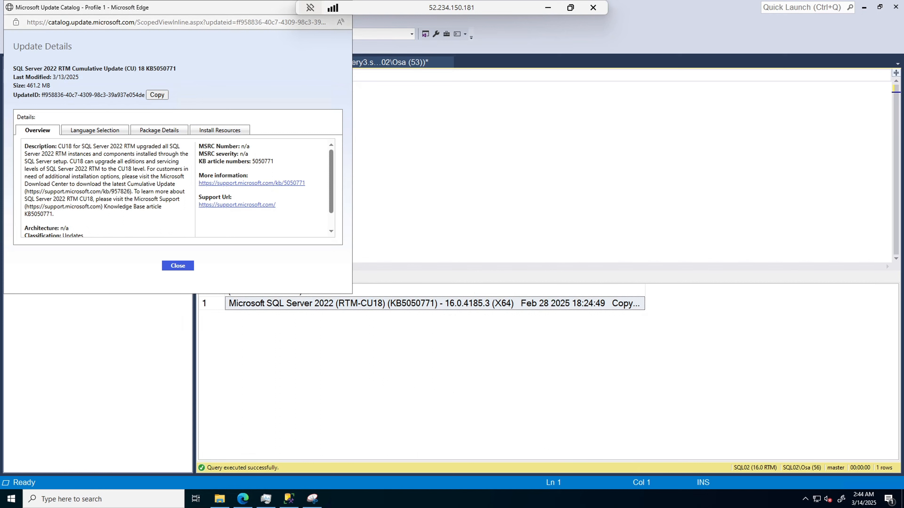
triple_click(290, 75)
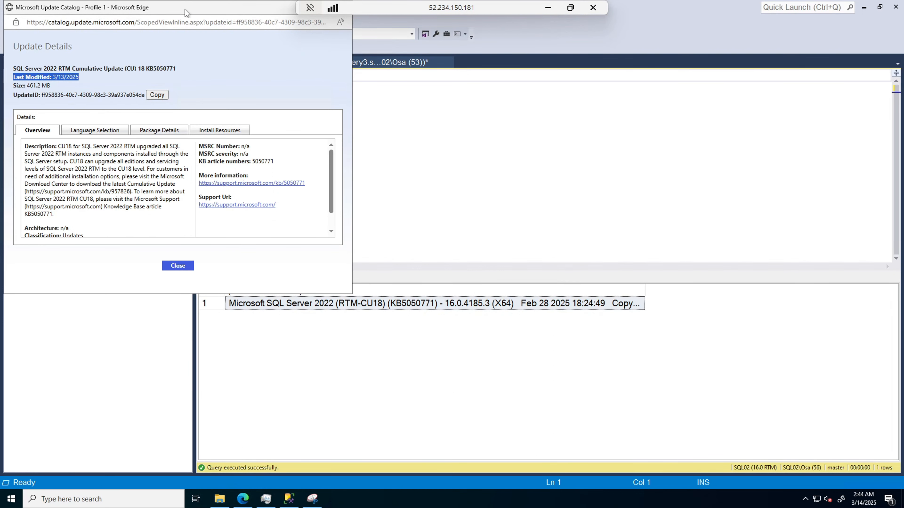
left_click_drag(185, 9, 198, 52)
left_click_drag(276, 11, 307, 80)
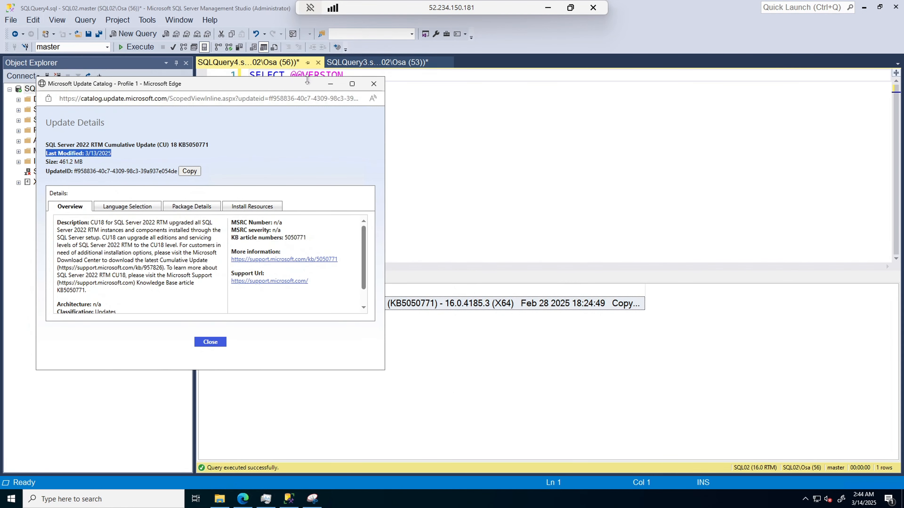
left_click(375, 85)
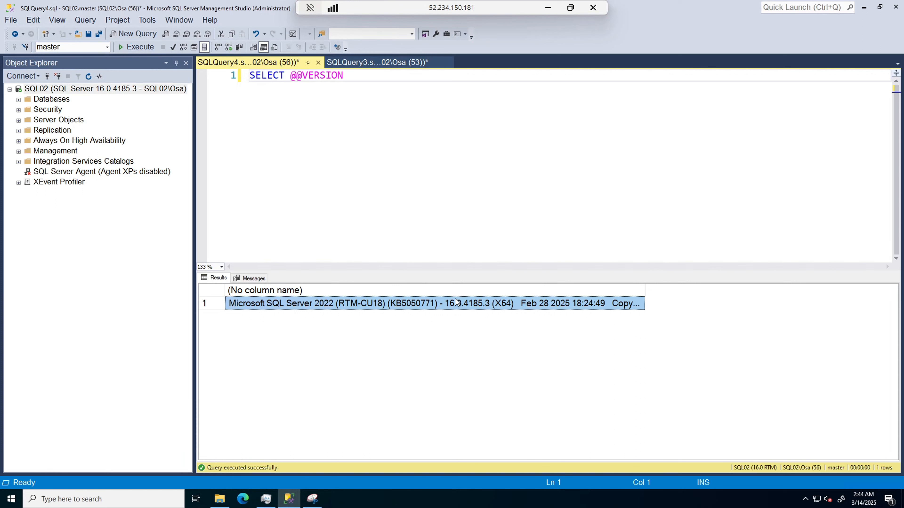